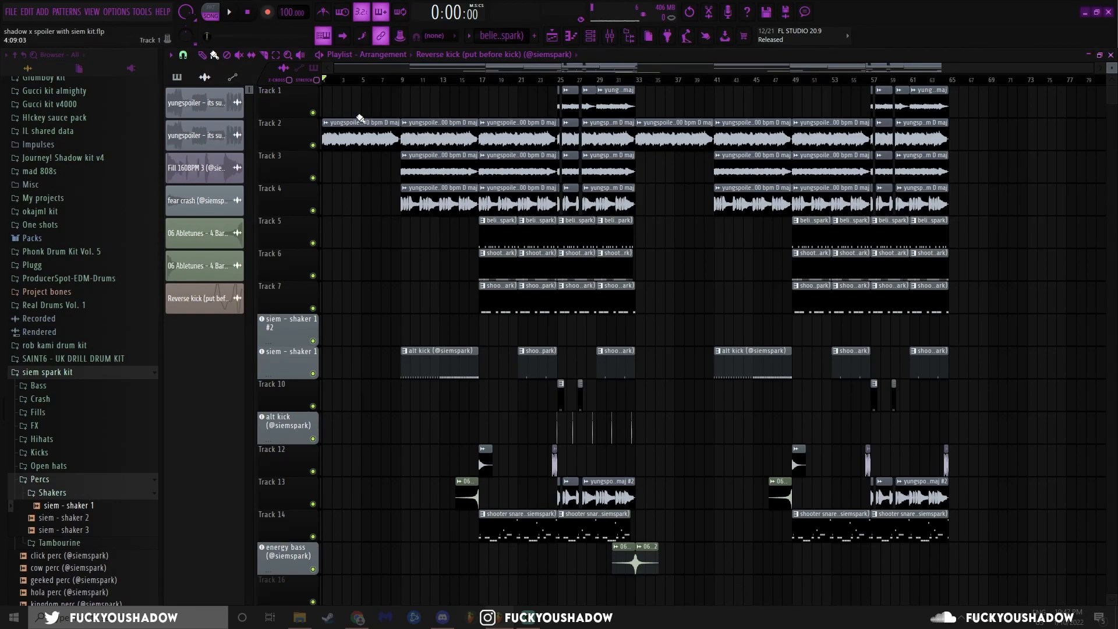
Open the channel rack and view the sampler settings of the alt kick and energy bass channels
{"action": "key", "text": "F6"}
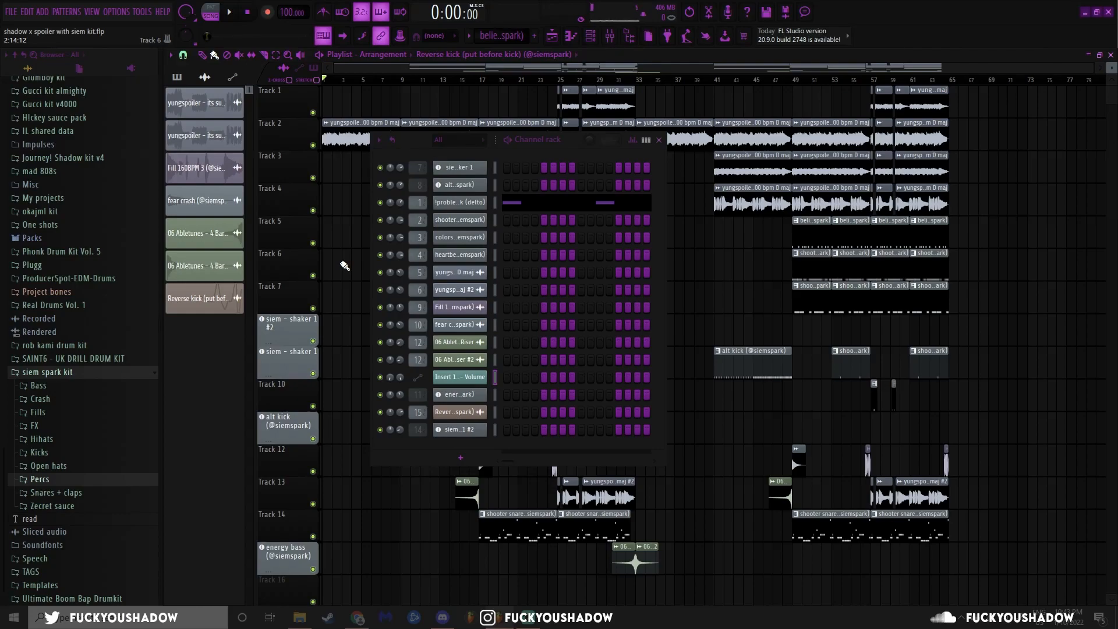
{"action": "left_click_drag", "start_coordinate": [540, 139], "coordinate": [576, 130]}
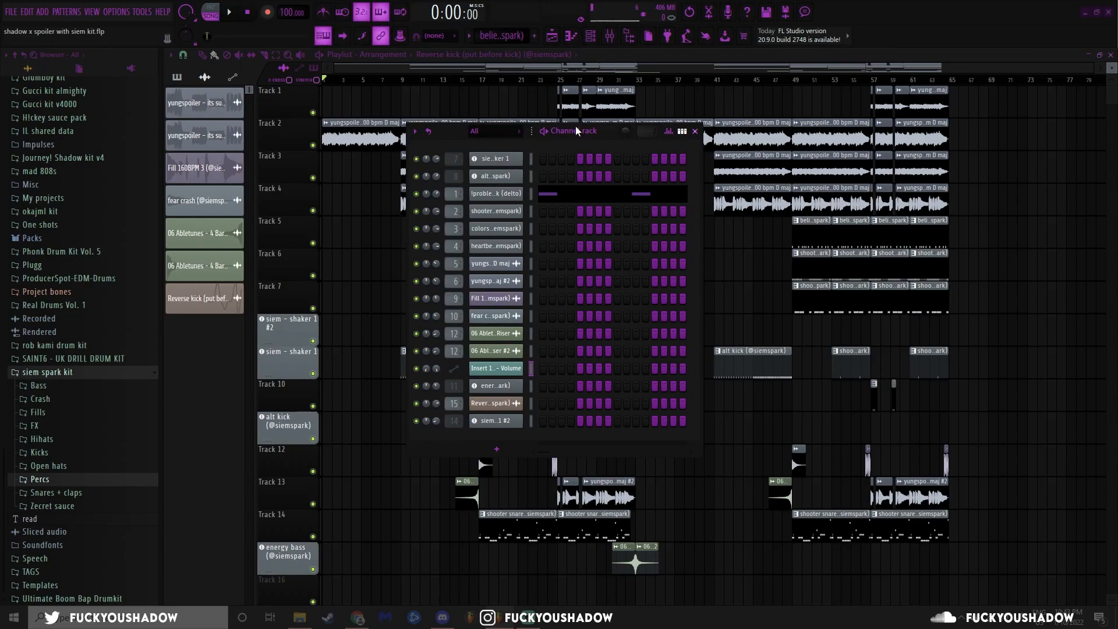
{"action": "left_click", "coordinate": [360, 411]}
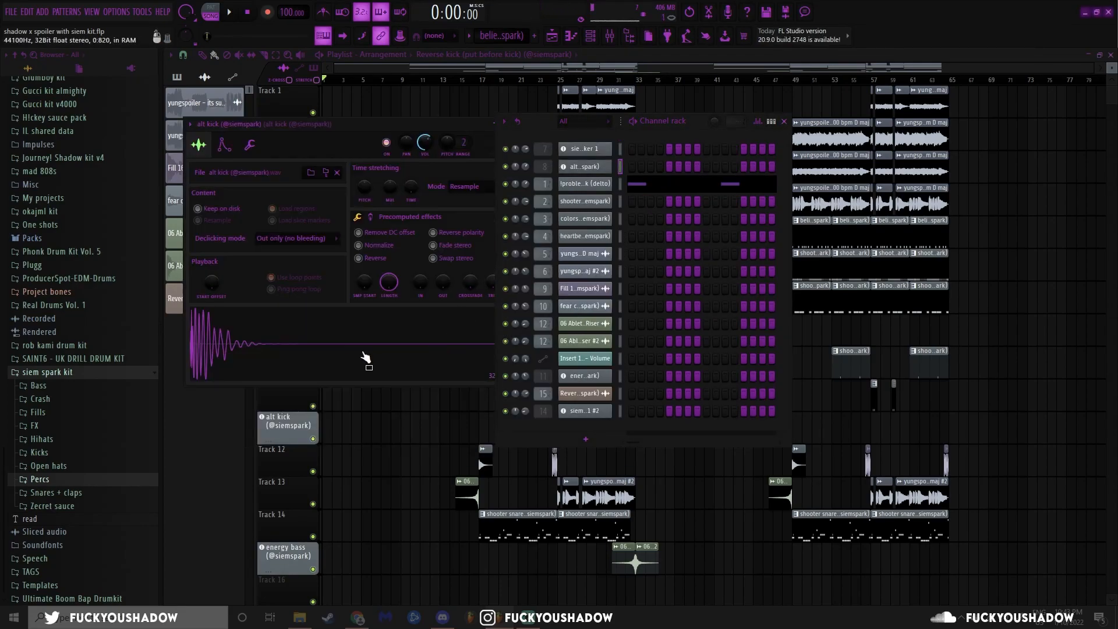
{"action": "left_click", "coordinate": [362, 354]}
{"action": "left_click", "coordinate": [304, 348]}
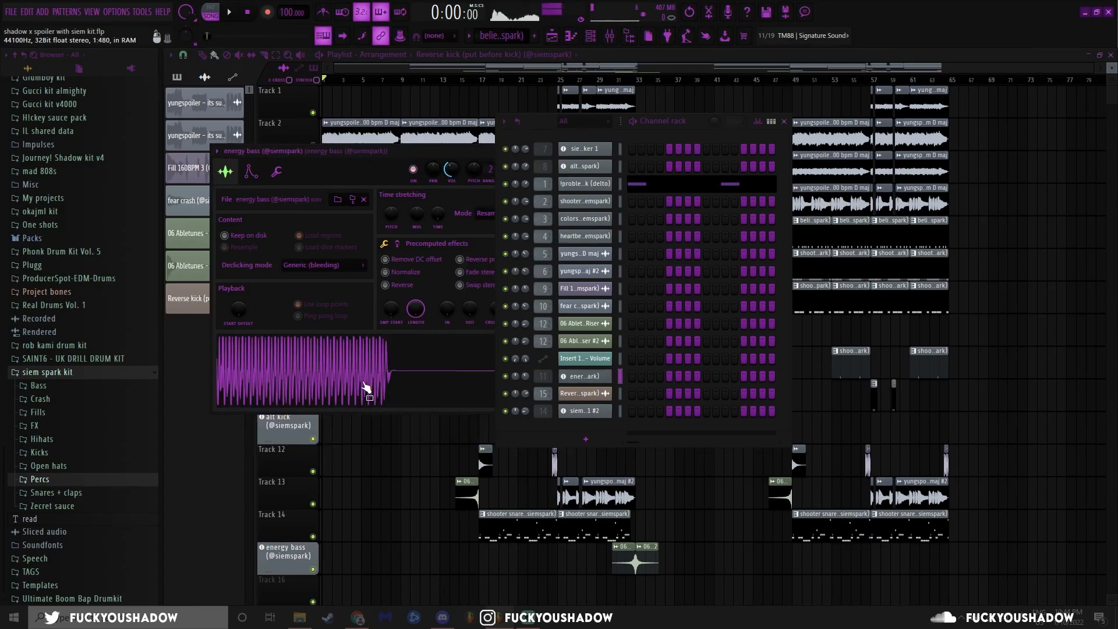
{"action": "left_click_drag", "start_coordinate": [387, 154], "coordinate": [340, 156]}
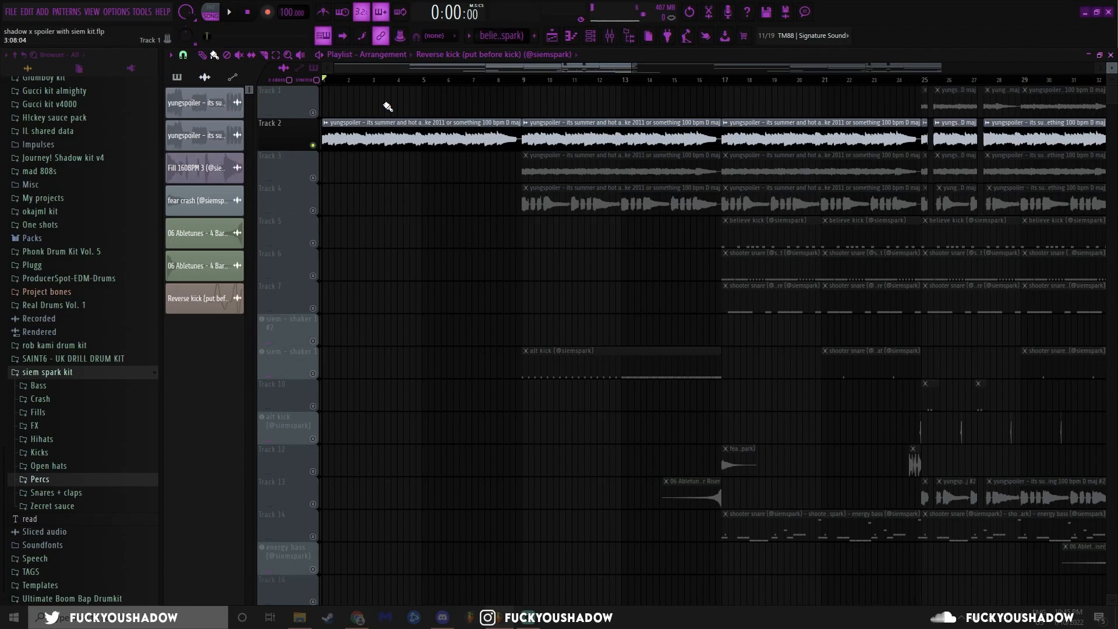
Play the soloed melody layers on Track 2 and Track 4 of the arrangement
{"action": "key", "text": "space"}
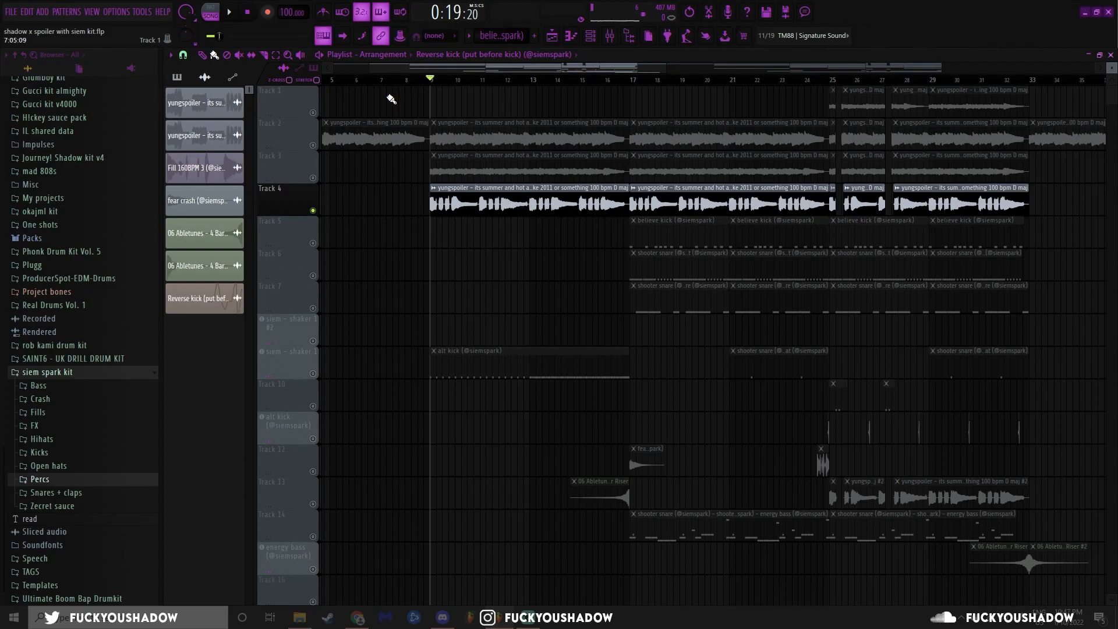
{"action": "key", "text": "space"}
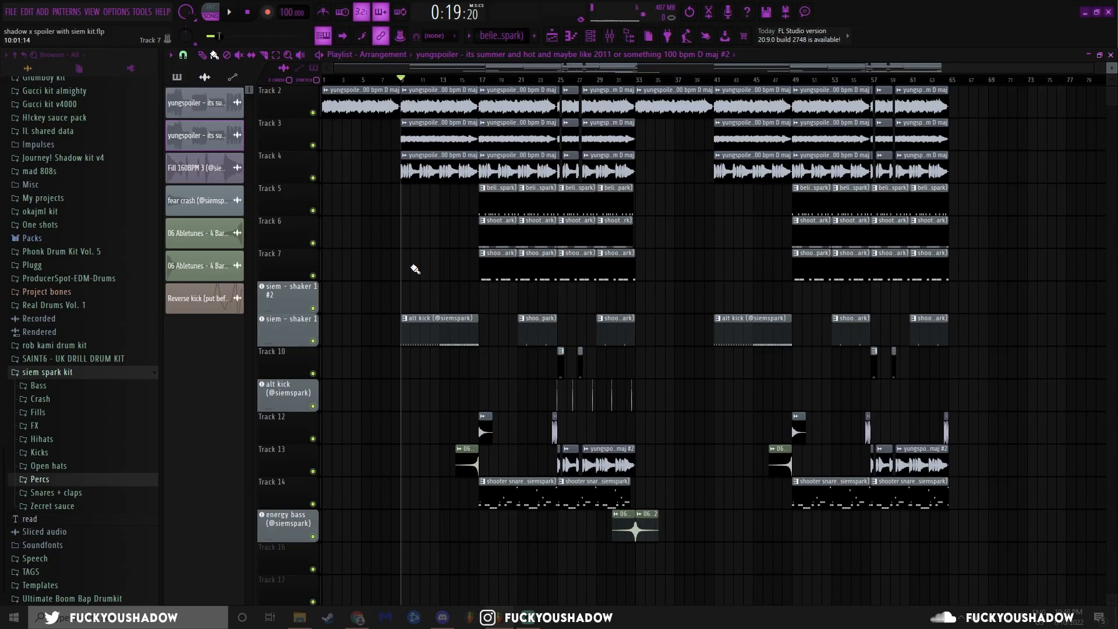
Open the alt kick clip's pattern in the piano roll and play it in pattern mode, including the section from bar 5
{"action": "double_click", "coordinate": [427, 327]}
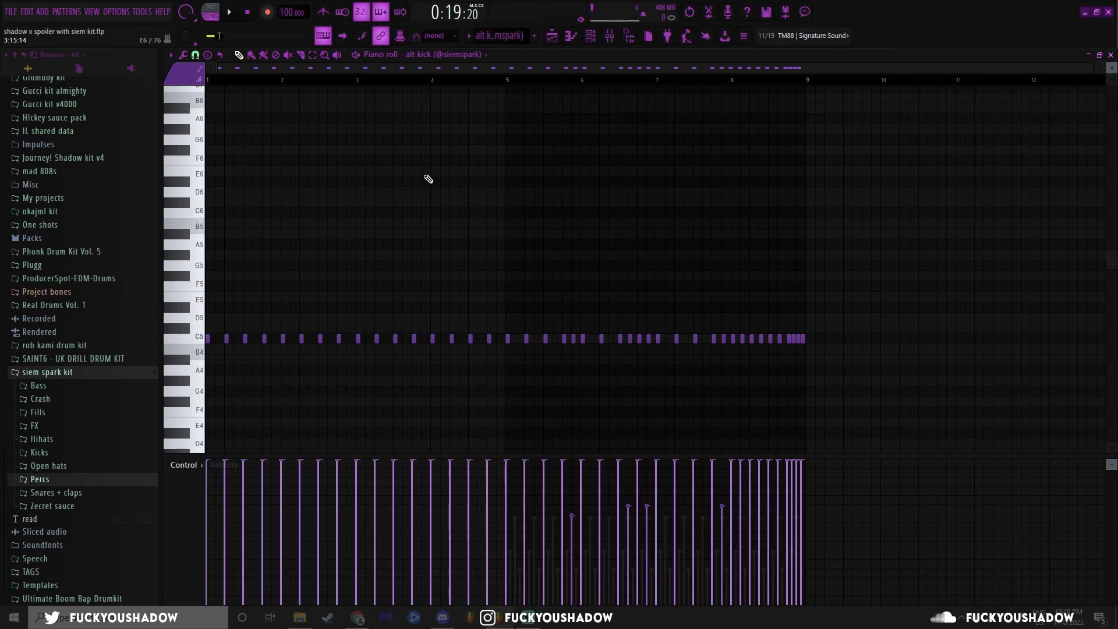
{"action": "key", "text": "l"}
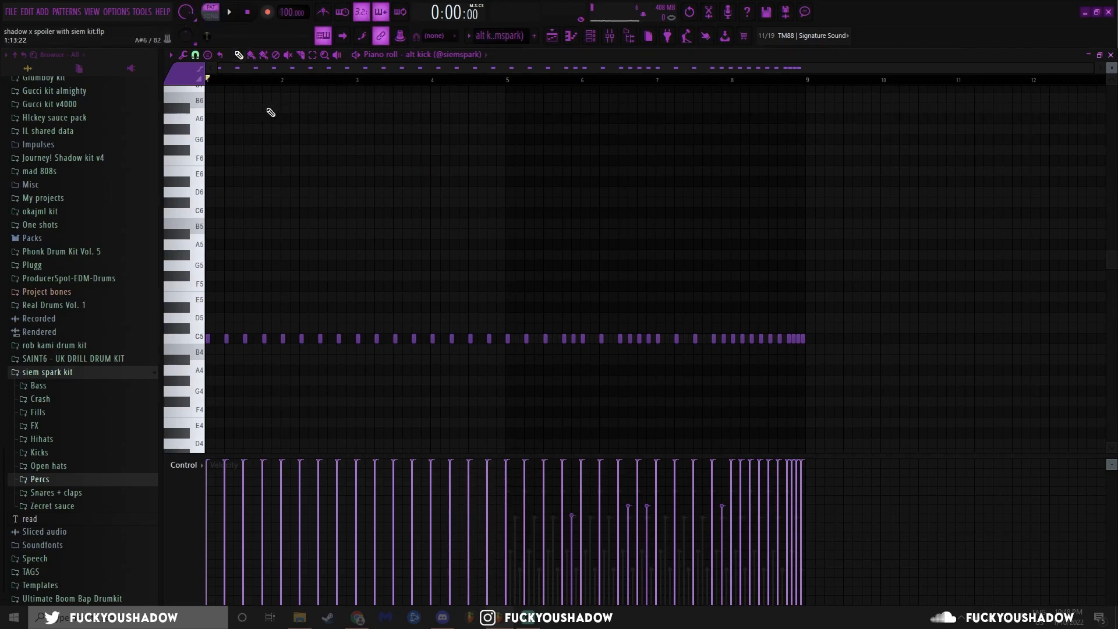
{"action": "key", "text": "space"}
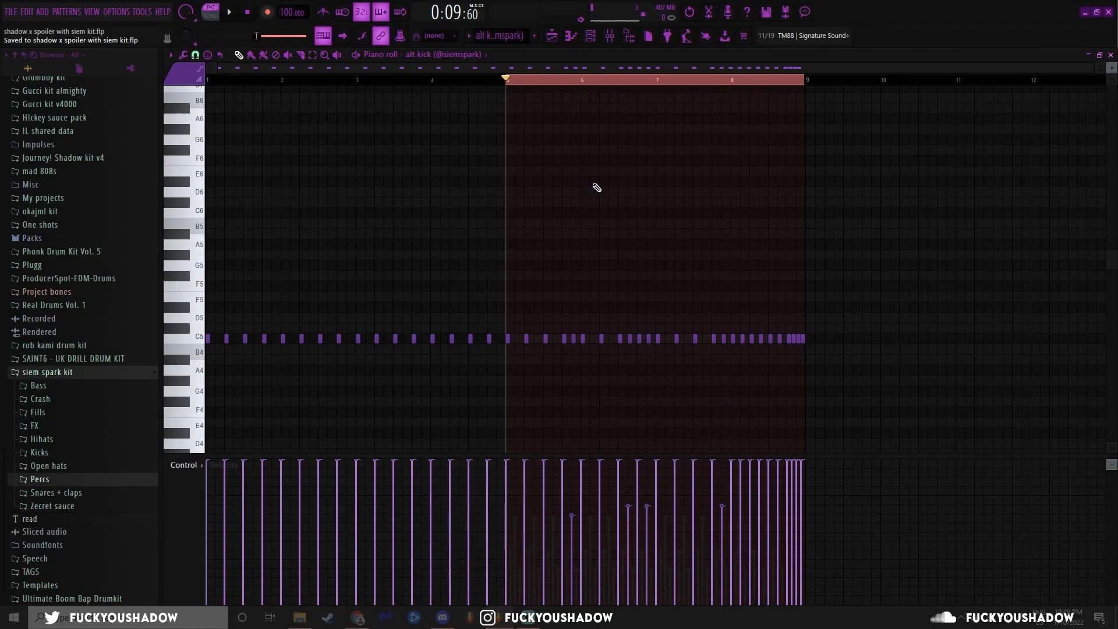
{"action": "left_click_drag", "start_coordinate": [703, 81], "coordinate": [717, 86]}
{"action": "key", "text": "space"}
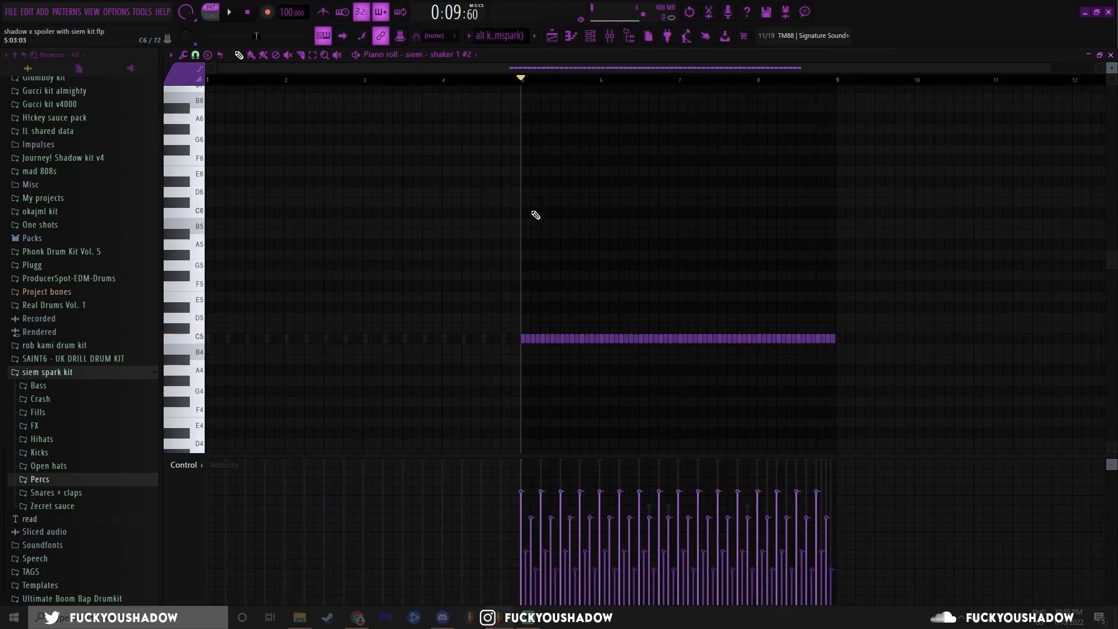
Play the siem - shaker 1 #2 pattern from bar 5 and examine the velocities of its first four notes
{"action": "key", "text": "space"}
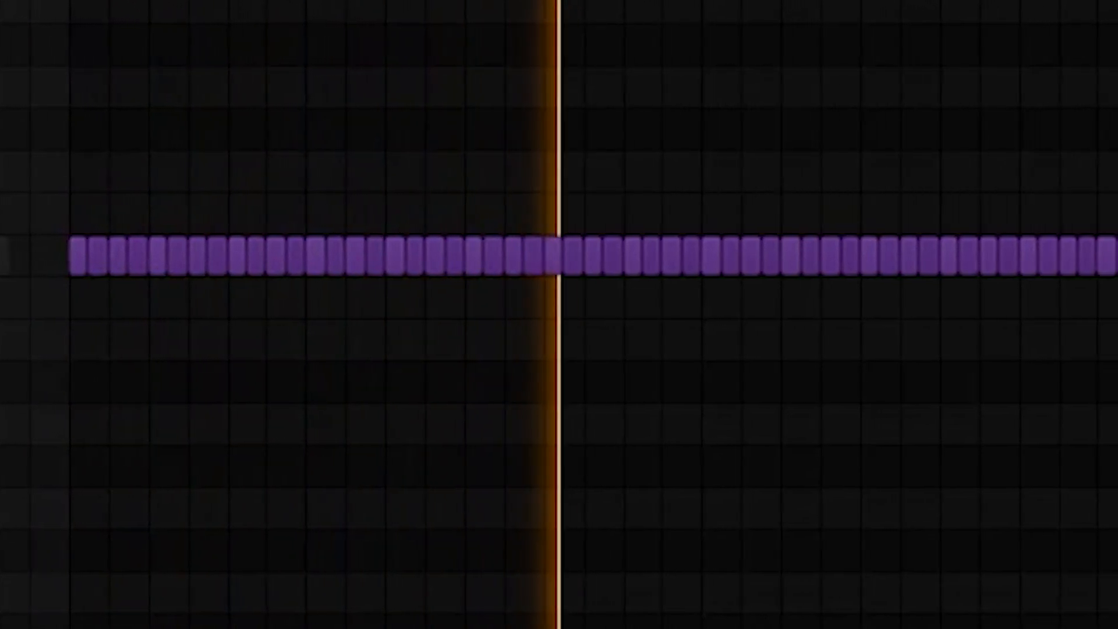
{"action": "key", "text": "space"}
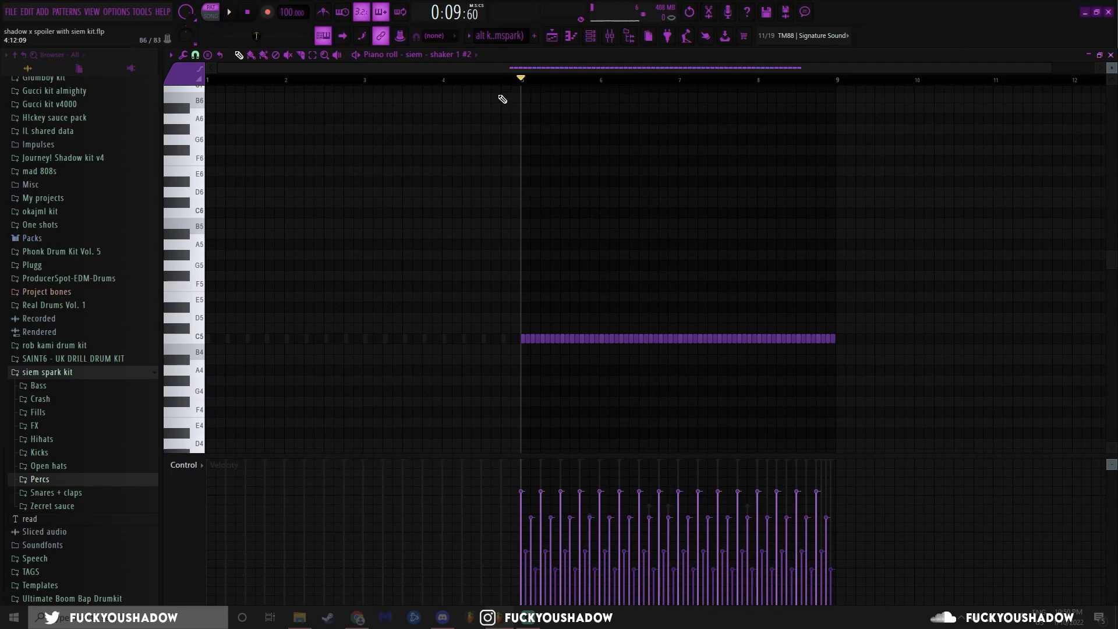
{"action": "scroll", "coordinate": [561, 332], "scroll_direction": "up", "scroll_amount": 4}
{"action": "left_click_drag", "start_coordinate": [467, 324], "coordinate": [518, 348]}
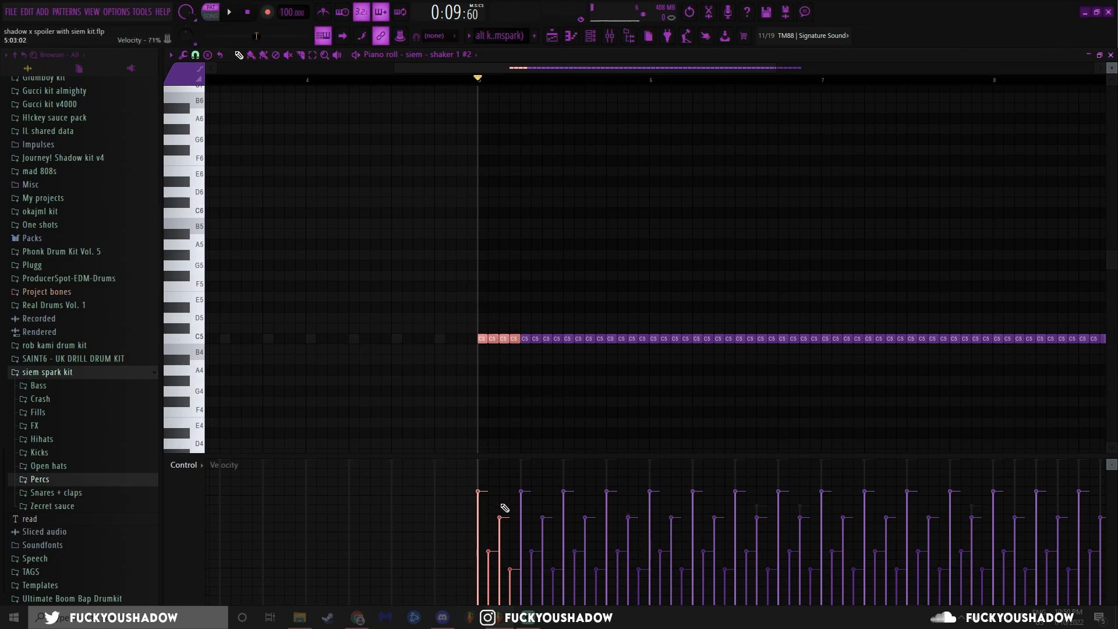
{"action": "scroll", "coordinate": [438, 312], "scroll_direction": "down", "scroll_amount": 4}
{"action": "left_click", "coordinate": [441, 302], "text": "ctrl"}
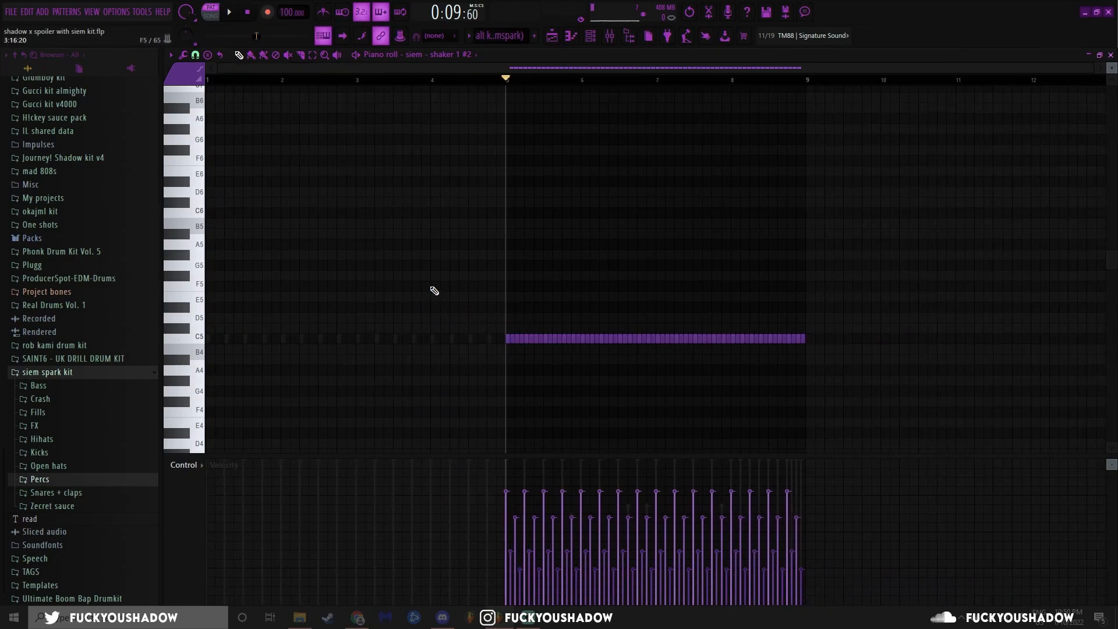
Return to the playlist and audition the colors hihat pattern in pattern mode from its start
{"action": "key", "text": "F5"}
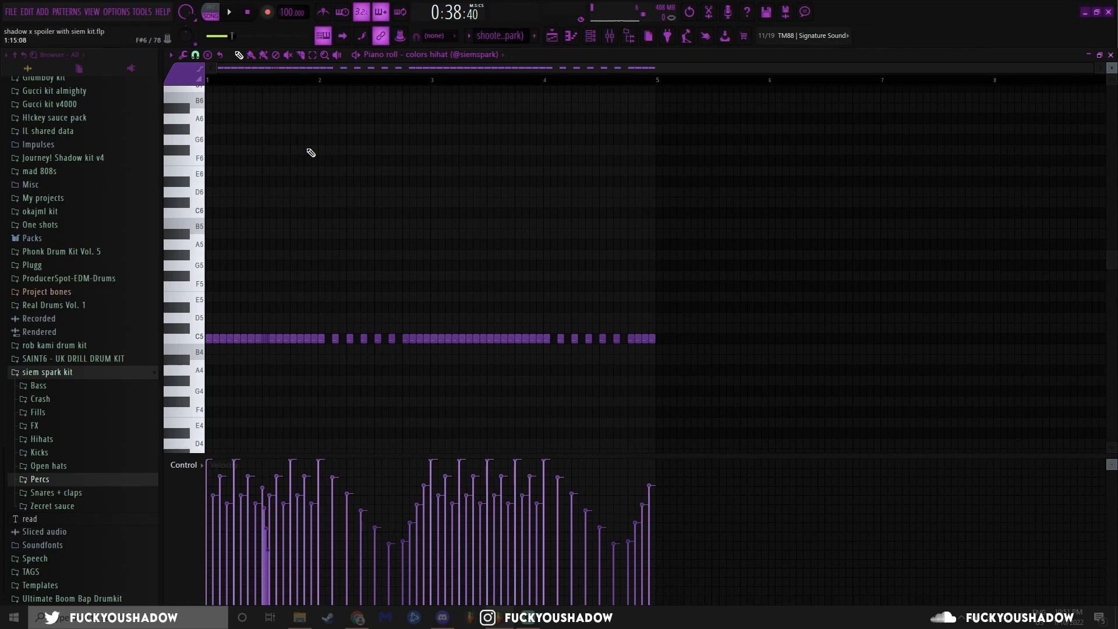
{"action": "left_click", "coordinate": [218, 6]}
{"action": "key", "text": "space"}
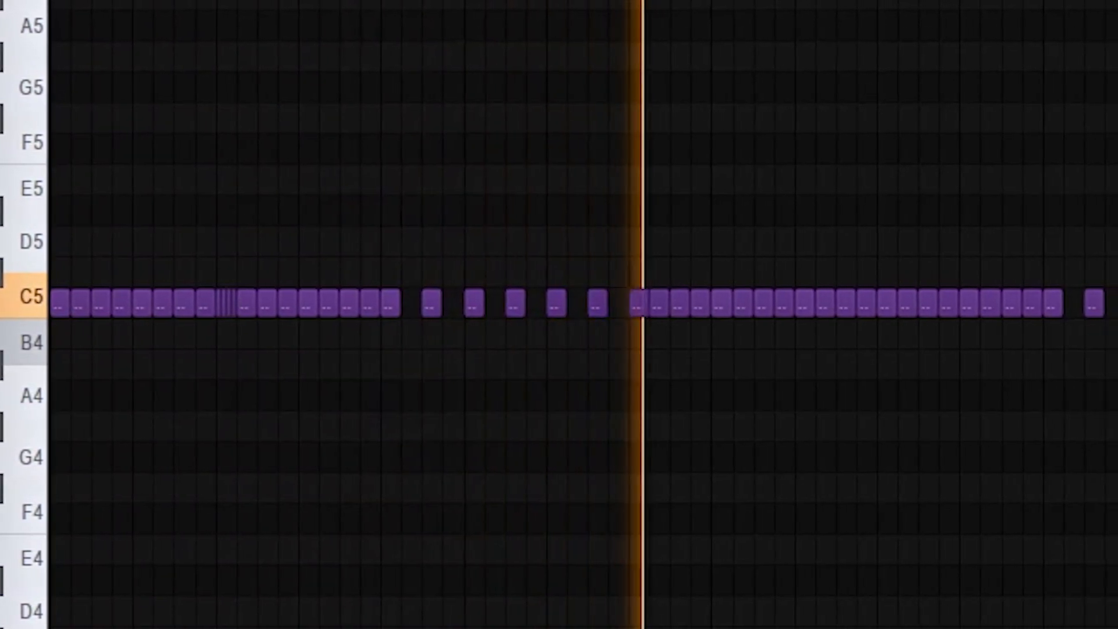
{"action": "key", "text": "space"}
Highlight the opening hi-hat notes in bar 1 and the short roll that follows them to examine the rhythm
{"action": "left_click_drag", "start_coordinate": [211, 324], "coordinate": [255, 356]}
{"action": "left_click", "coordinate": [259, 301], "text": "ctrl"}
{"action": "left_click_drag", "start_coordinate": [210, 324], "coordinate": [262, 364]}
{"action": "left_click", "coordinate": [266, 334]}
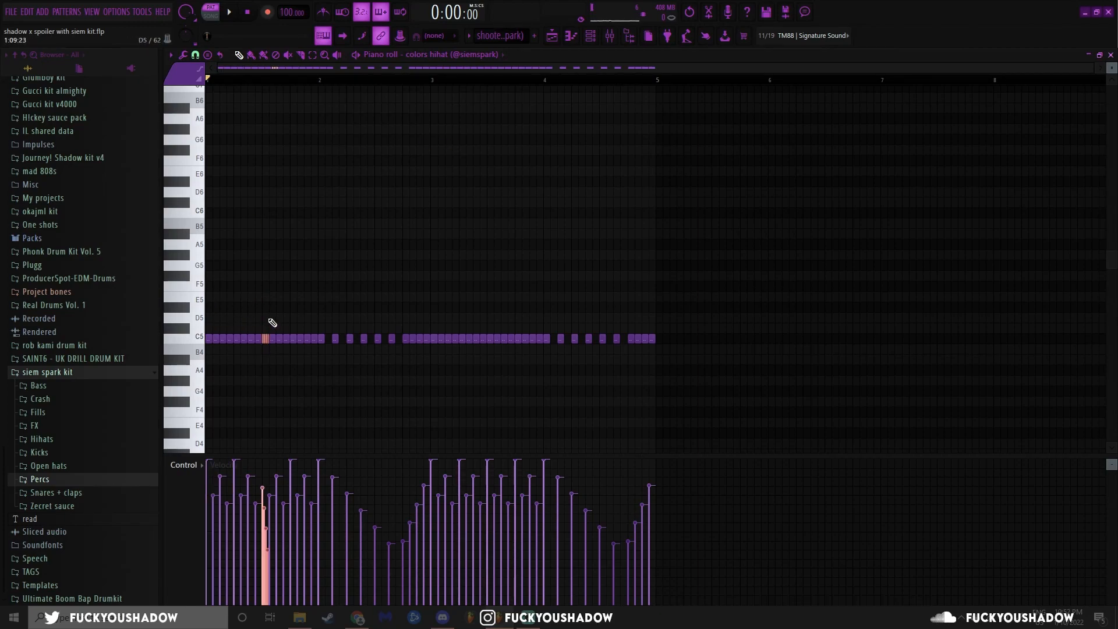
{"action": "left_click", "coordinate": [327, 304]}
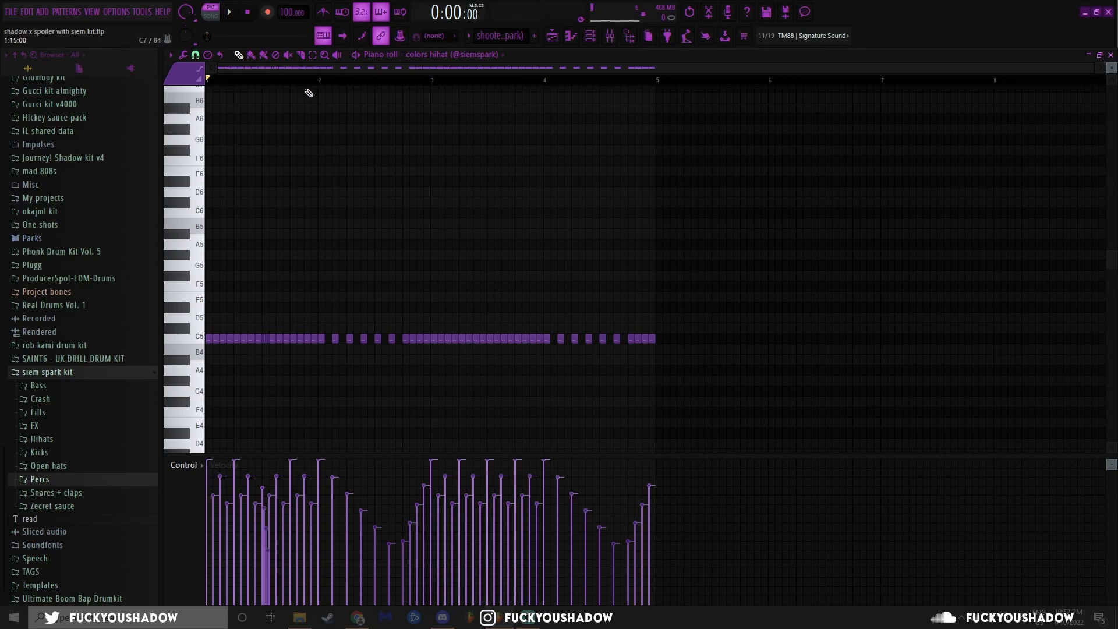
Highlight the six spaced hi-hat notes from bar 2 and the whole pattern to examine their falling velocities
{"action": "left_click", "coordinate": [321, 82]}
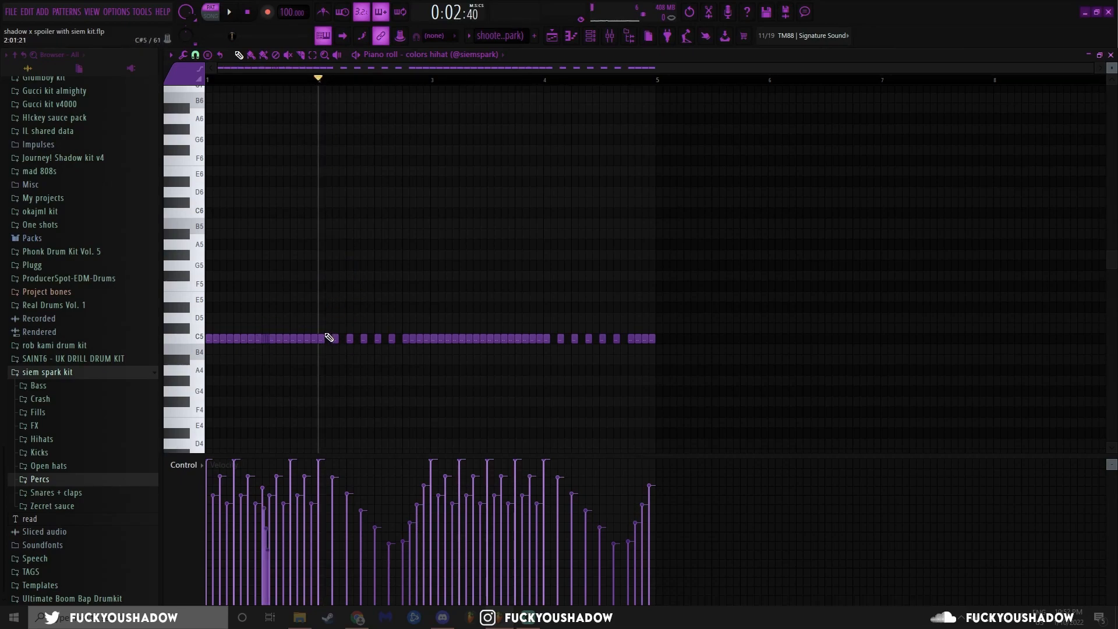
{"action": "left_click_drag", "start_coordinate": [322, 325], "coordinate": [401, 361]}
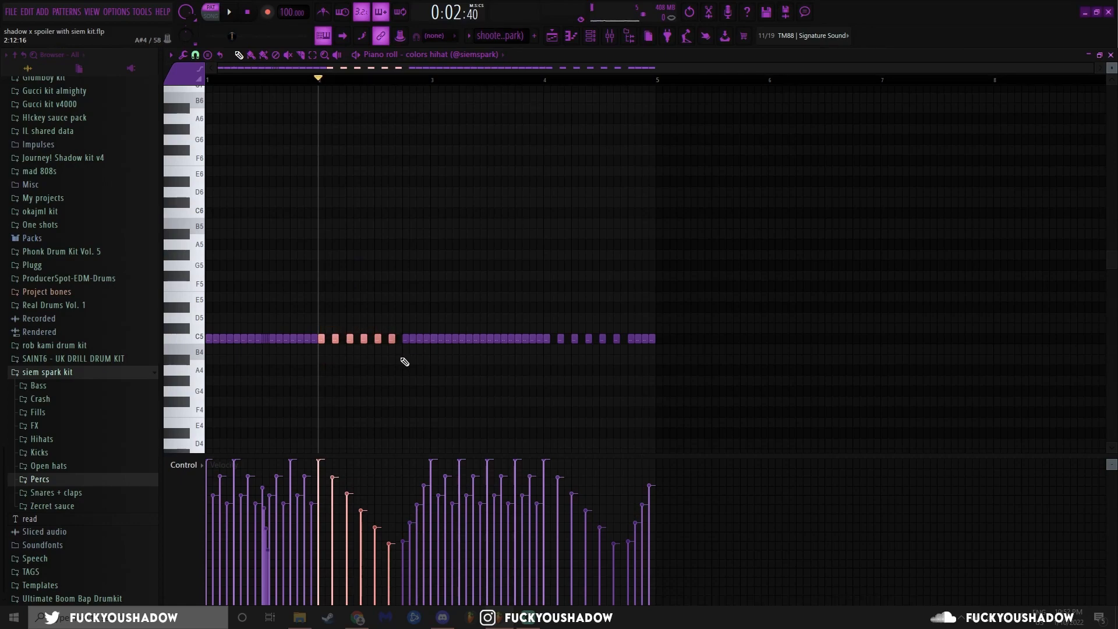
{"action": "key", "text": "ctrl+d"}
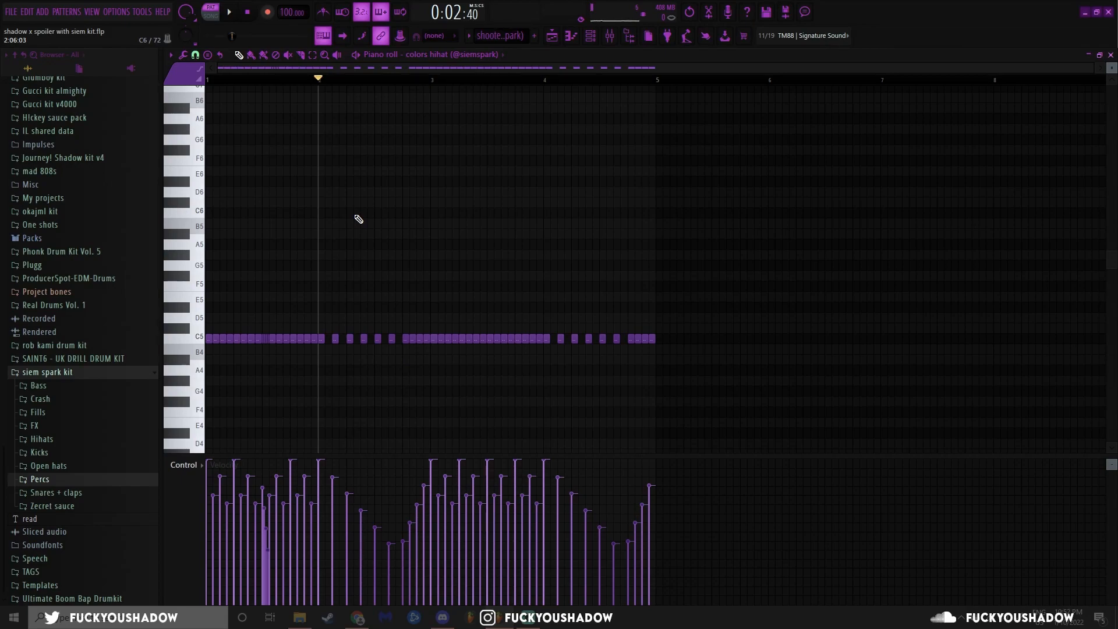
{"action": "left_click_drag", "start_coordinate": [764, 394], "coordinate": [211, 273]}
{"action": "left_click", "coordinate": [406, 259], "text": "ctrl"}
{"action": "left_click", "coordinate": [322, 80]}
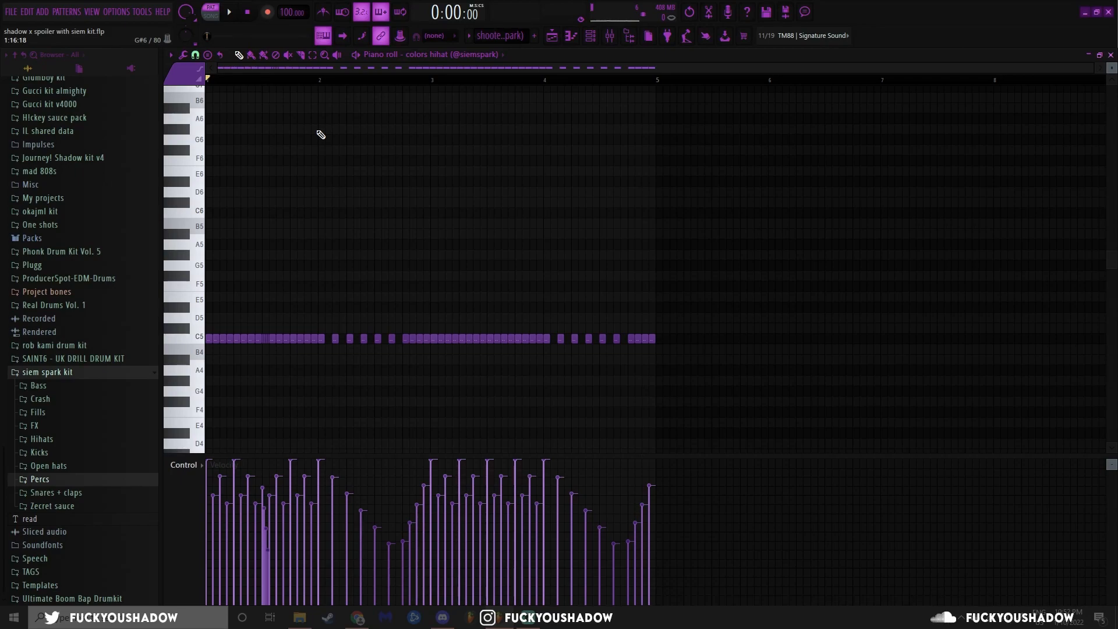
View the Fruity parametric EQ 2 curve on the hi-hat's mixer insert, close it and open the Effectrix effect
{"action": "key", "text": "F9"}
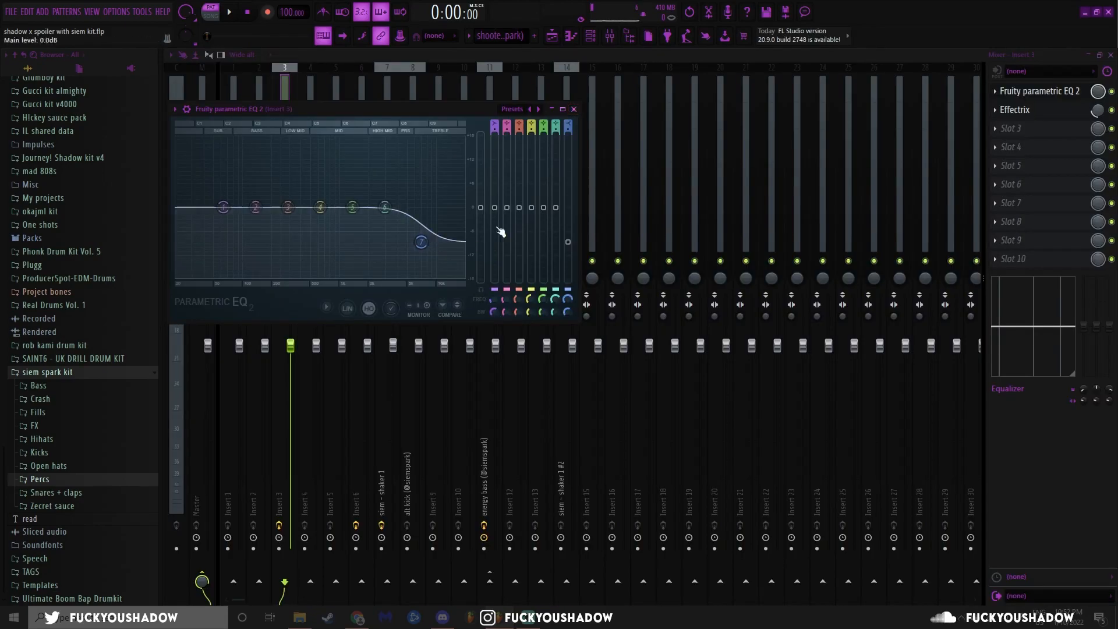
{"action": "left_click", "coordinate": [574, 110]}
{"action": "left_click", "coordinate": [1015, 110]}
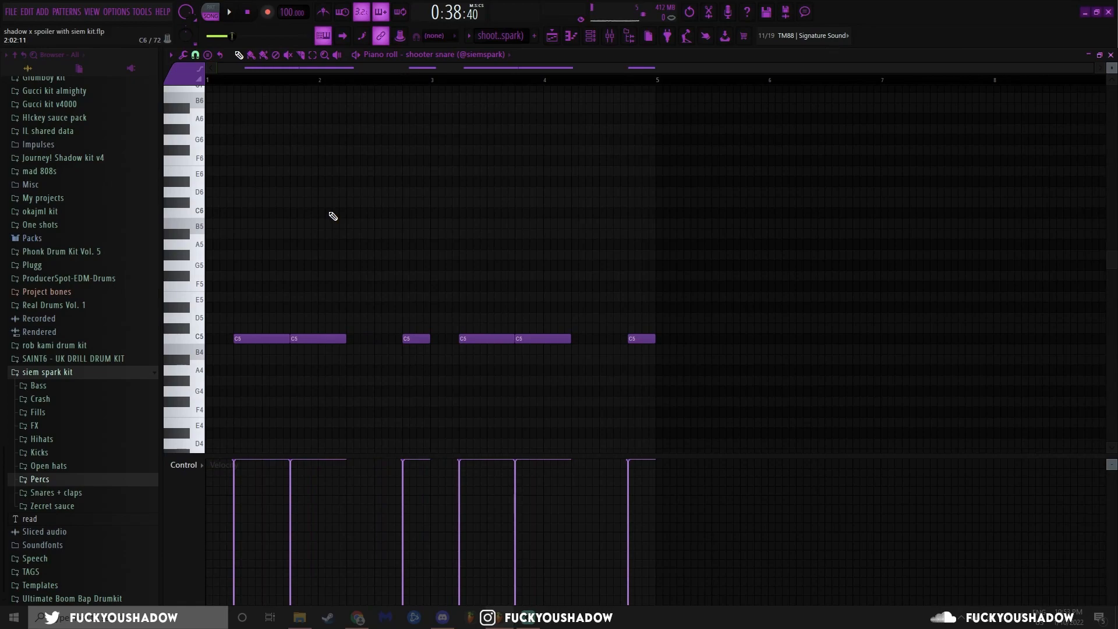
Play the shooter snare pattern and the !problem kick pattern with the arrangement
{"action": "key", "text": "space"}
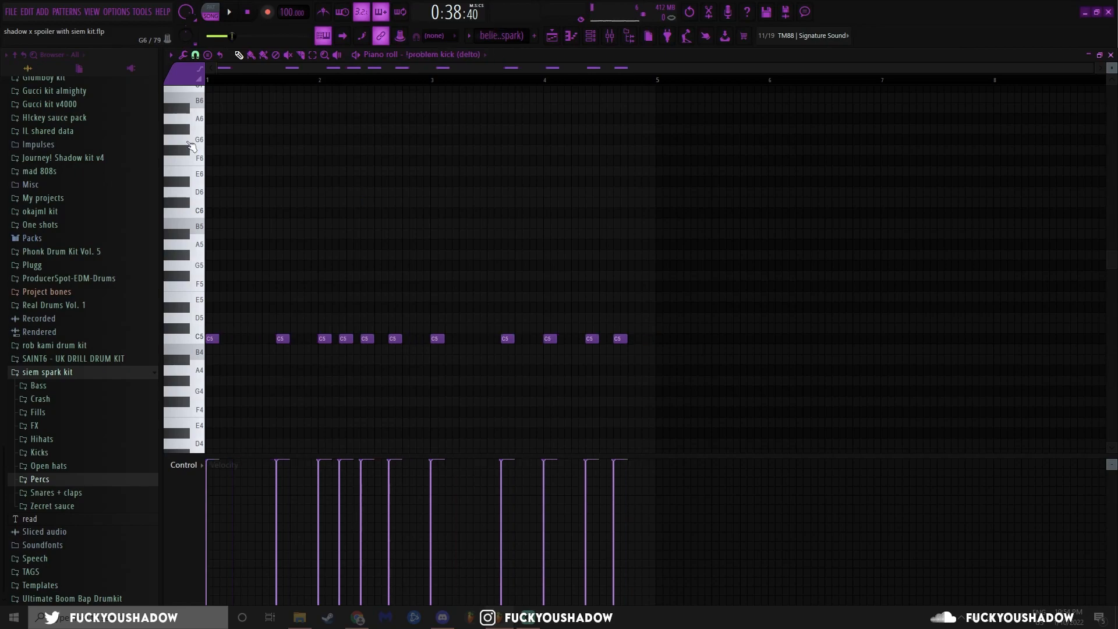
{"action": "key", "text": "space"}
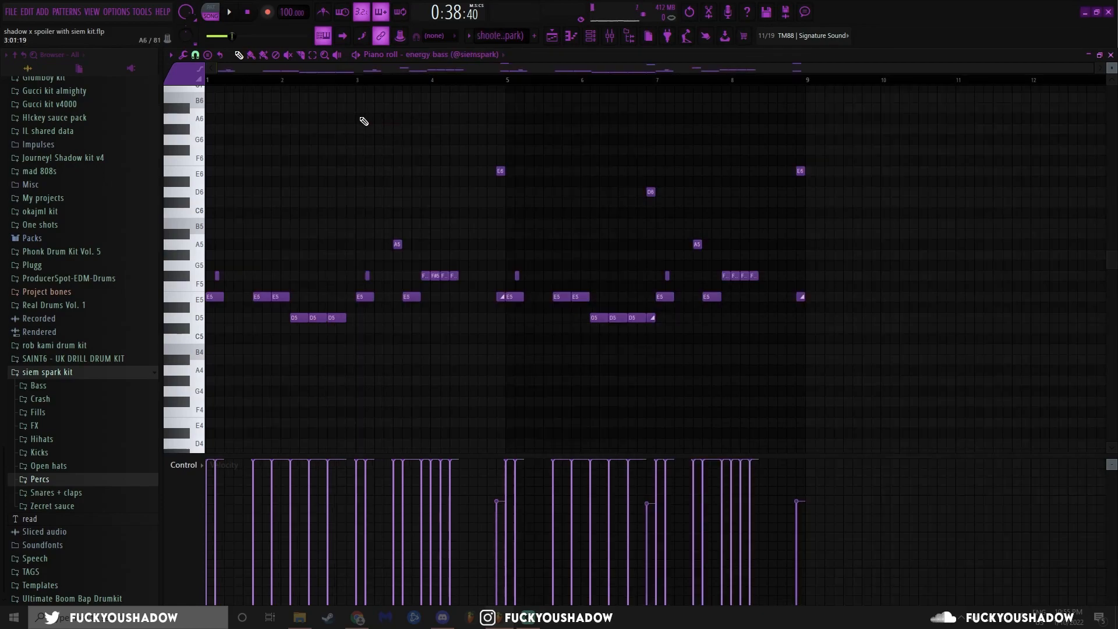
Audition the energy bass pattern in pattern mode and highlight its repeated D5 and F#5 notes
{"action": "key", "text": "l"}
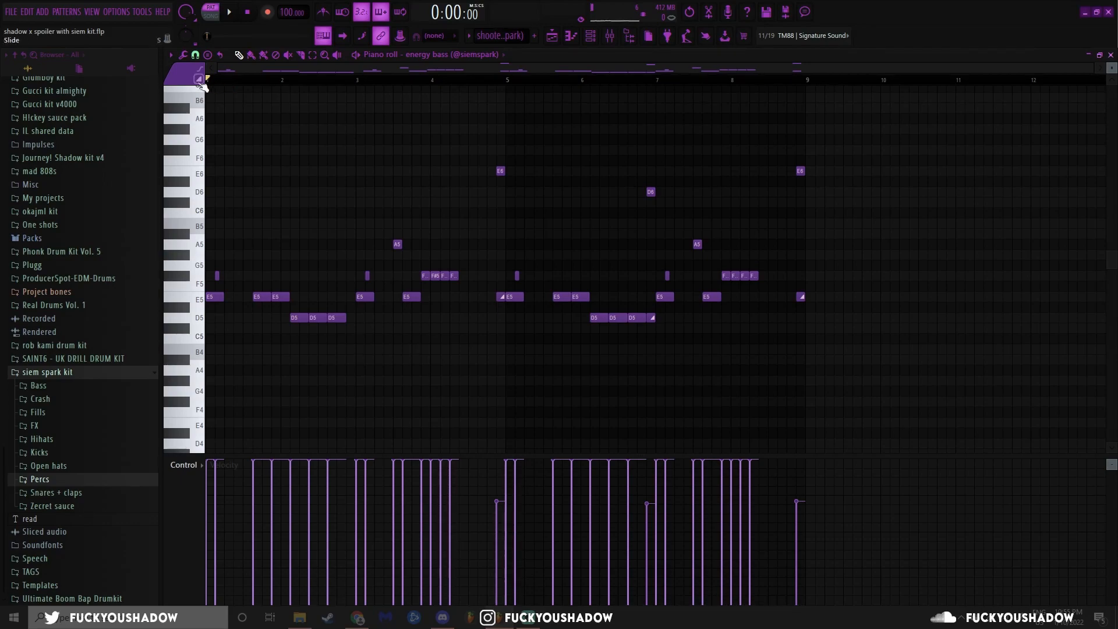
{"action": "key", "text": "space"}
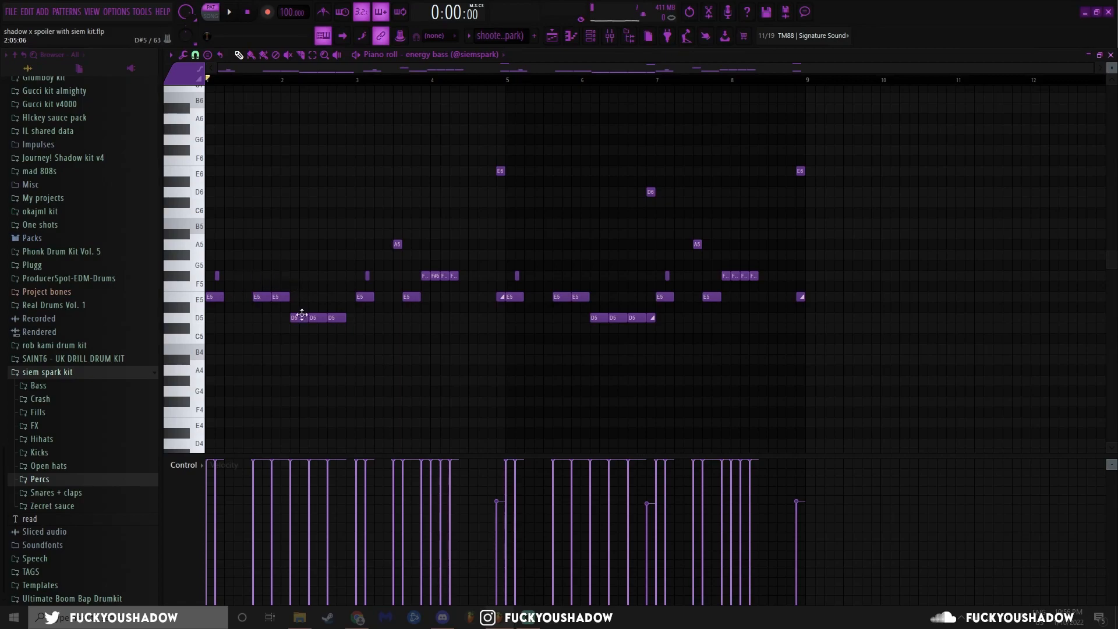
{"action": "left_click_drag", "start_coordinate": [112, 370], "coordinate": [183, 406]}
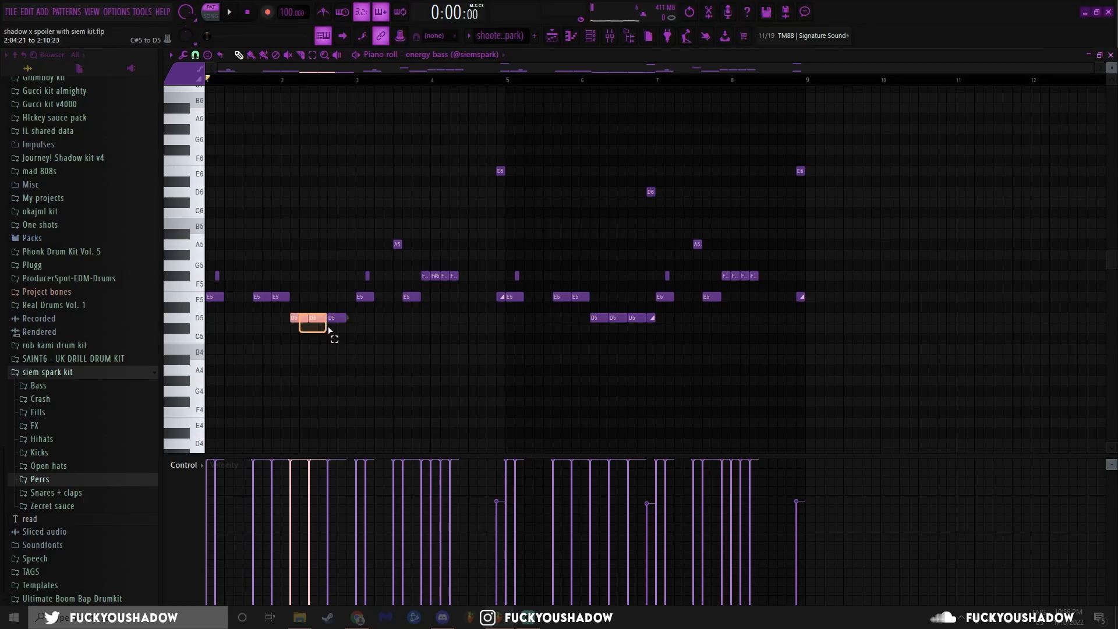
{"action": "left_click_drag", "start_coordinate": [425, 271], "coordinate": [476, 283]}
{"action": "left_click", "coordinate": [304, 259], "text": "ctrl"}
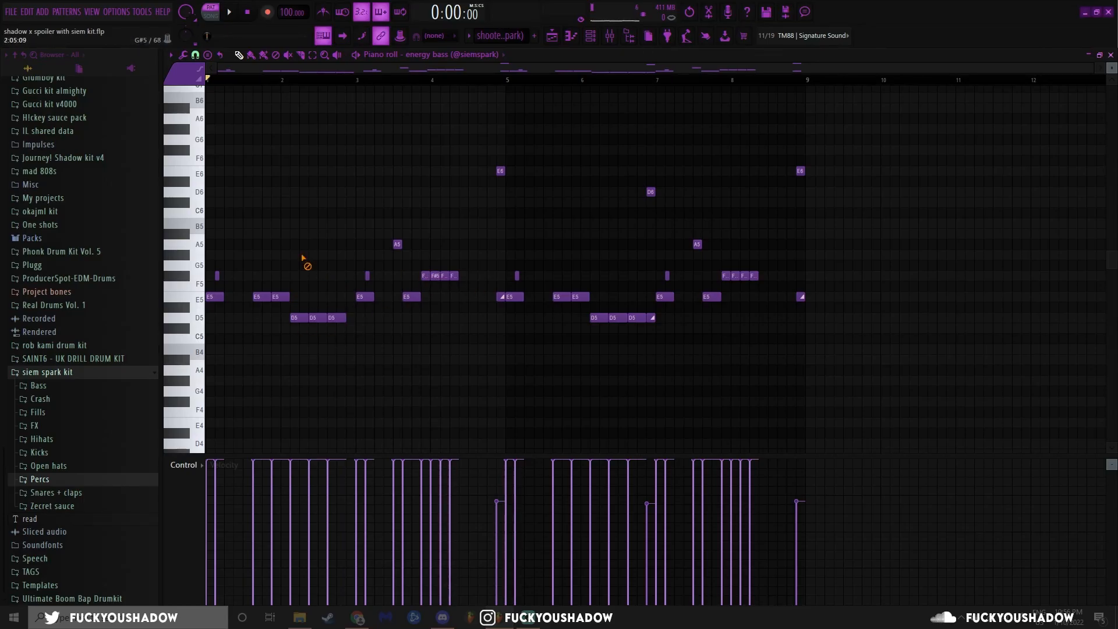
Try the bassline without the last three repeated F#5 notes around bar 4, playing it from bar 3, and undo the deletion
{"action": "right_click", "coordinate": [454, 275]}
{"action": "right_click", "coordinate": [445, 276]}
{"action": "right_click", "coordinate": [436, 276]}
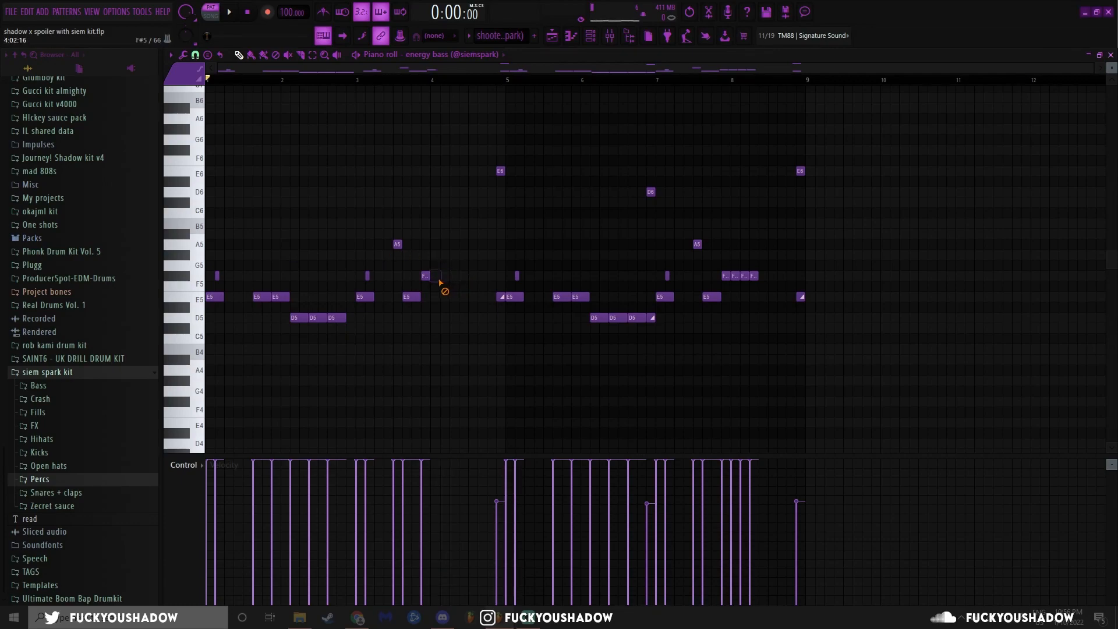
{"action": "left_click", "coordinate": [387, 81]}
{"action": "left_click_drag", "start_coordinate": [388, 85], "coordinate": [395, 87]}
{"action": "key", "text": "space"}
{"action": "key", "text": "space"}
{"action": "key", "text": "ctrl+z"}
Highlight the repeated F#5 bass notes around bar 4, clear the selection and play the energy bass pattern
{"action": "left_click_drag", "start_coordinate": [462, 272], "coordinate": [429, 277]}
{"action": "left_click", "coordinate": [468, 256], "text": "ctrl"}
{"action": "left_click", "coordinate": [445, 246], "text": "ctrl"}
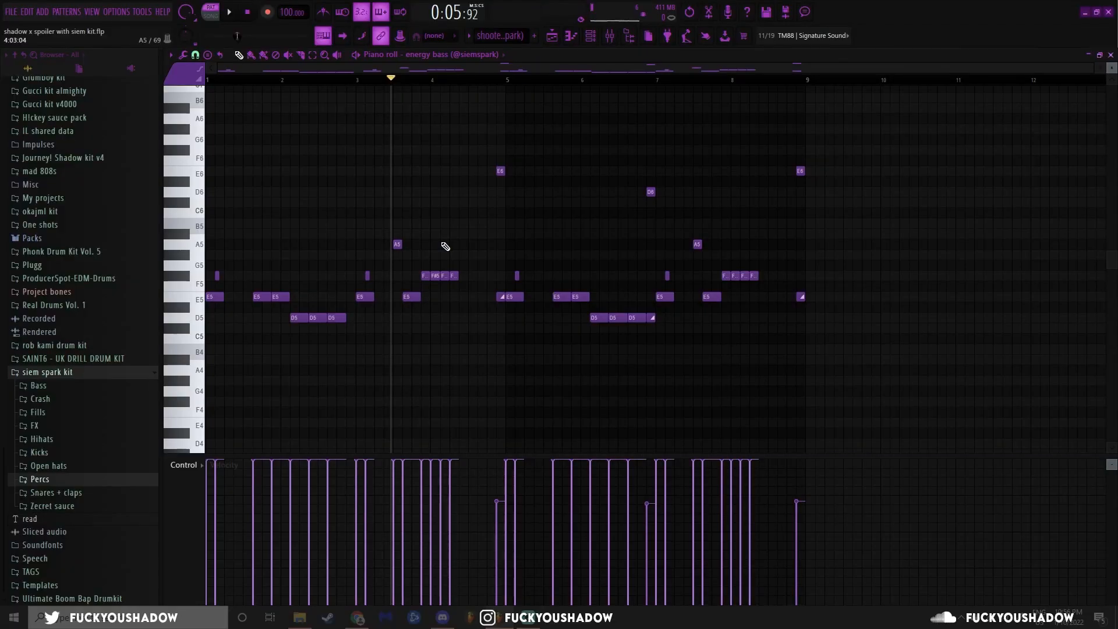
{"action": "key", "text": "space"}
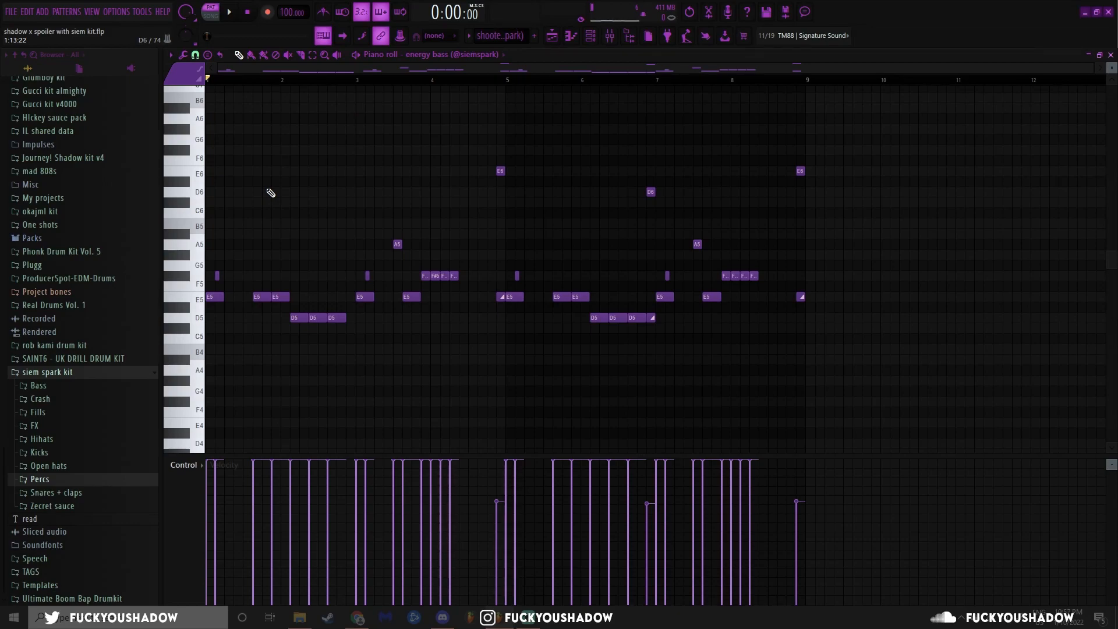
{"action": "scroll", "coordinate": [436, 237], "scroll_direction": "up", "scroll_amount": 2}
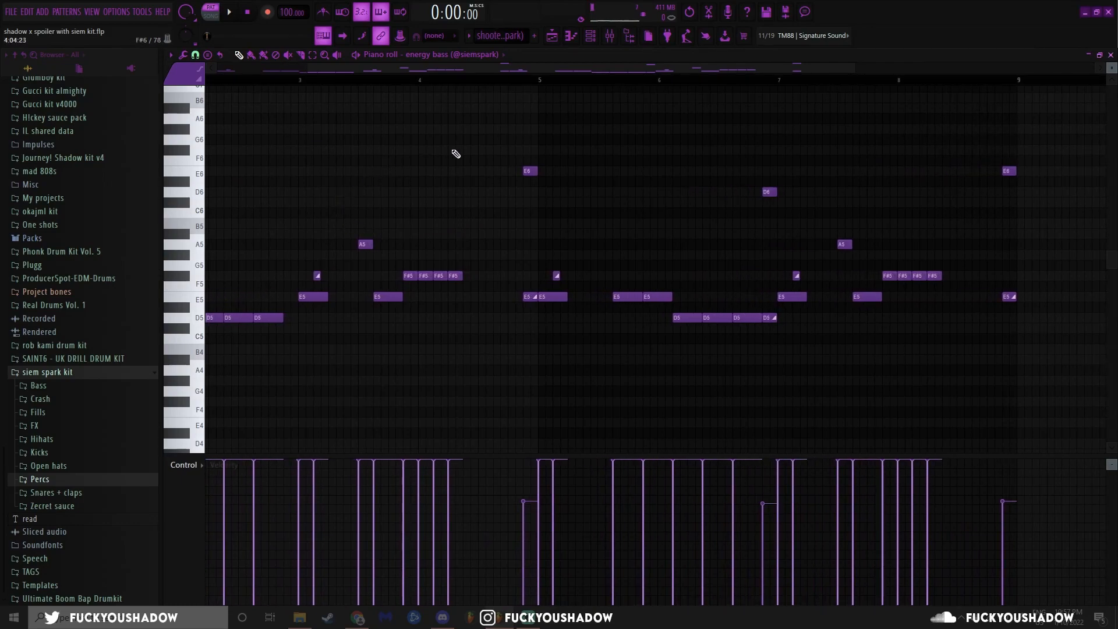
Highlight the high E6 note just before bar 5 of the energy bass pattern and play from that point
{"action": "left_click_drag", "start_coordinate": [510, 146], "coordinate": [535, 186]}
{"action": "left_click", "coordinate": [521, 79]}
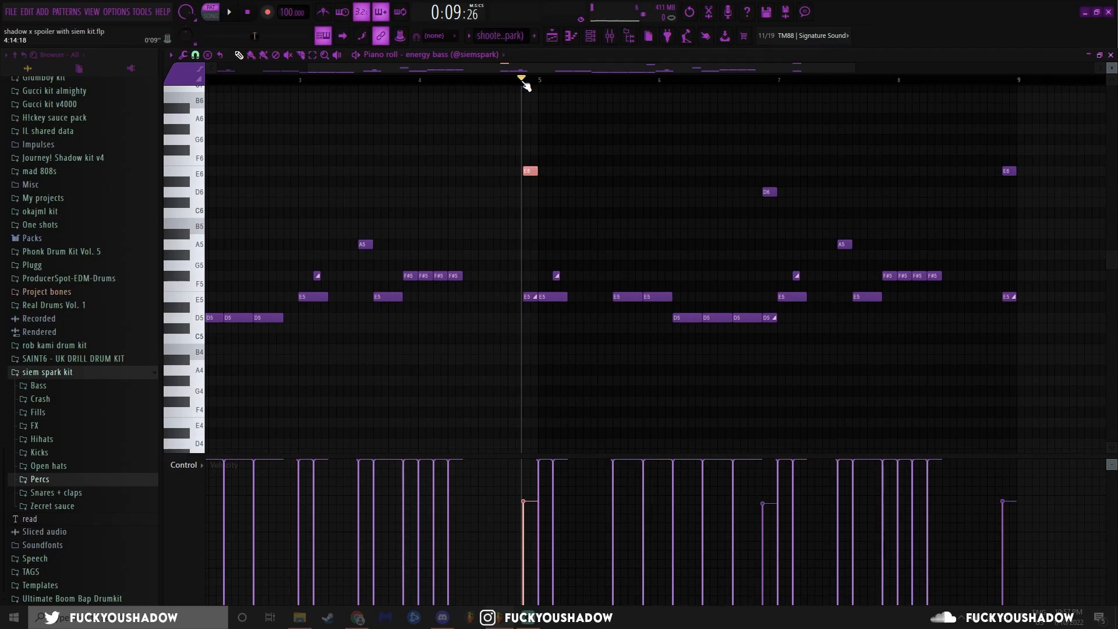
{"action": "left_click", "coordinate": [507, 81]}
{"action": "key", "text": "space"}
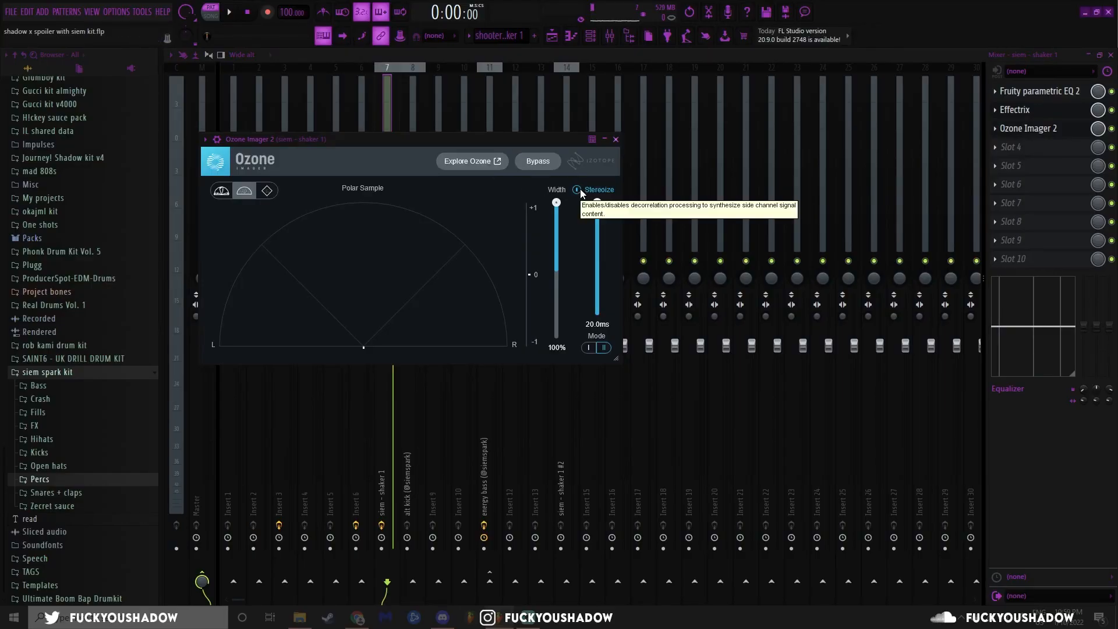
Play the beat with the siem - shaker 1 track's Ozone Imager 2 open, then close the plugin
{"action": "key", "text": "space"}
{"action": "key", "text": "space"}
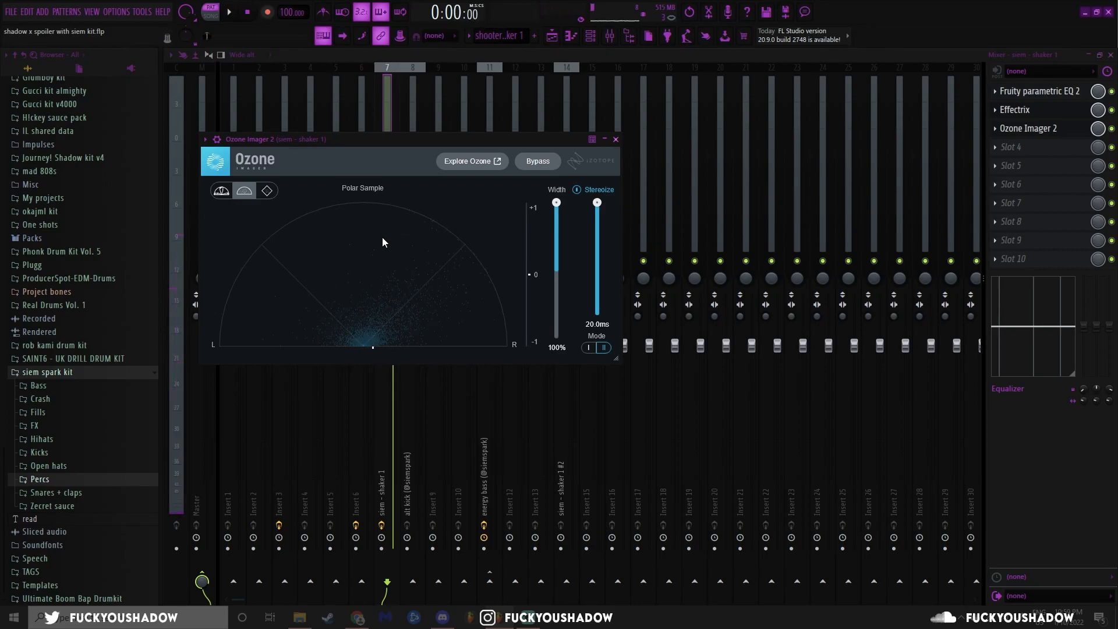
{"action": "left_click", "coordinate": [615, 140]}
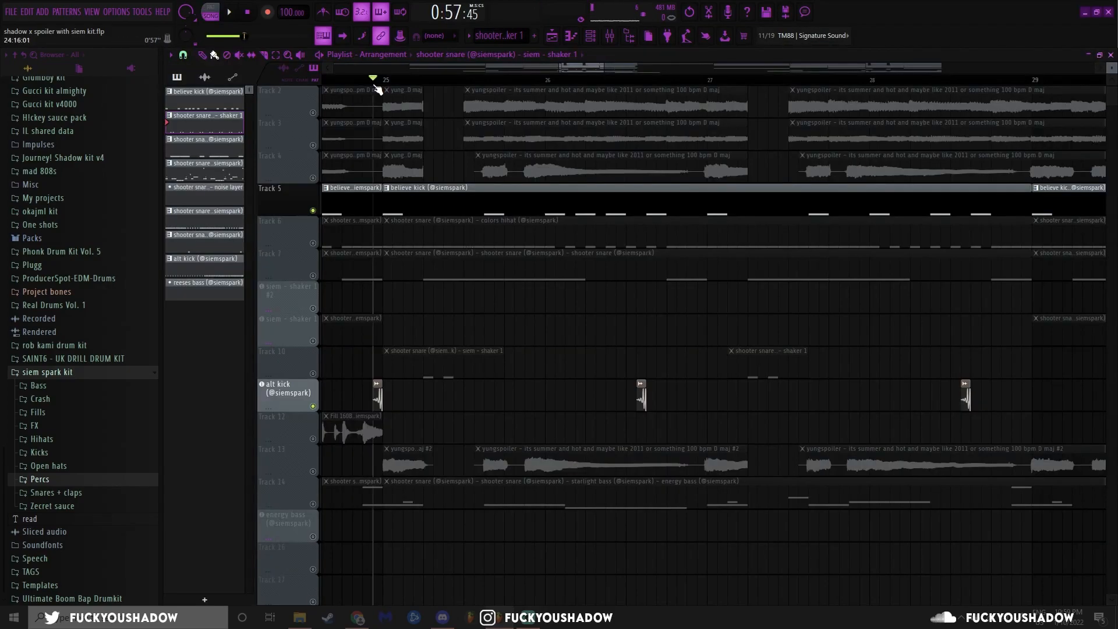
Review the reverse kick sample's settings, play it soloed with the believe kick around bar 25, and unsolo the tracks
{"action": "double_click", "coordinate": [377, 395]}
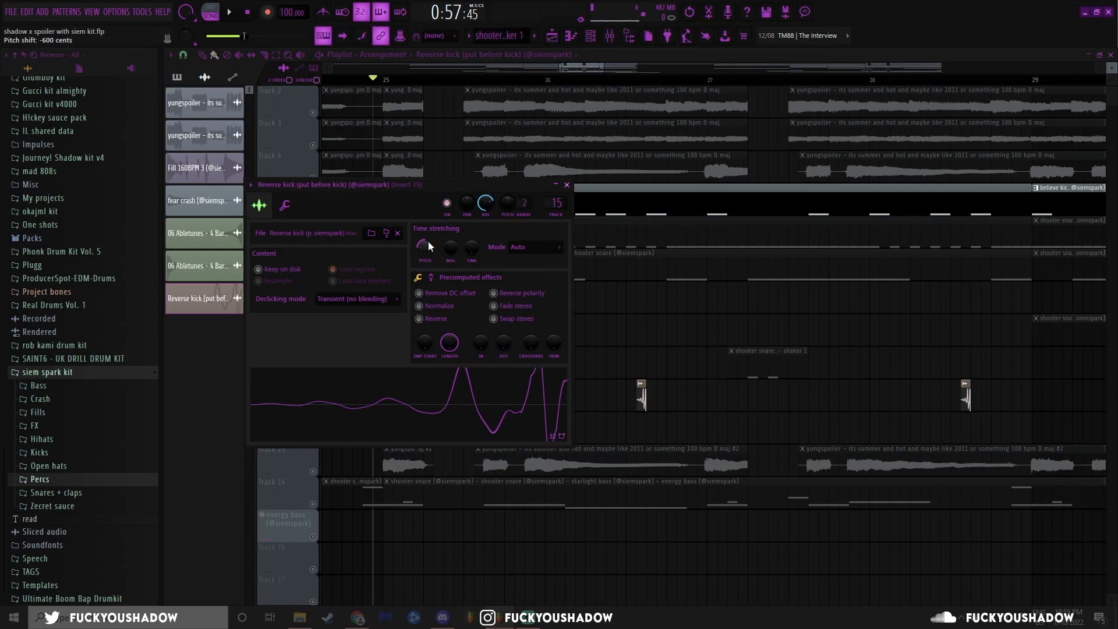
{"action": "left_click", "coordinate": [567, 185]}
{"action": "scroll", "coordinate": [396, 385], "scroll_direction": "up", "scroll_amount": 2}
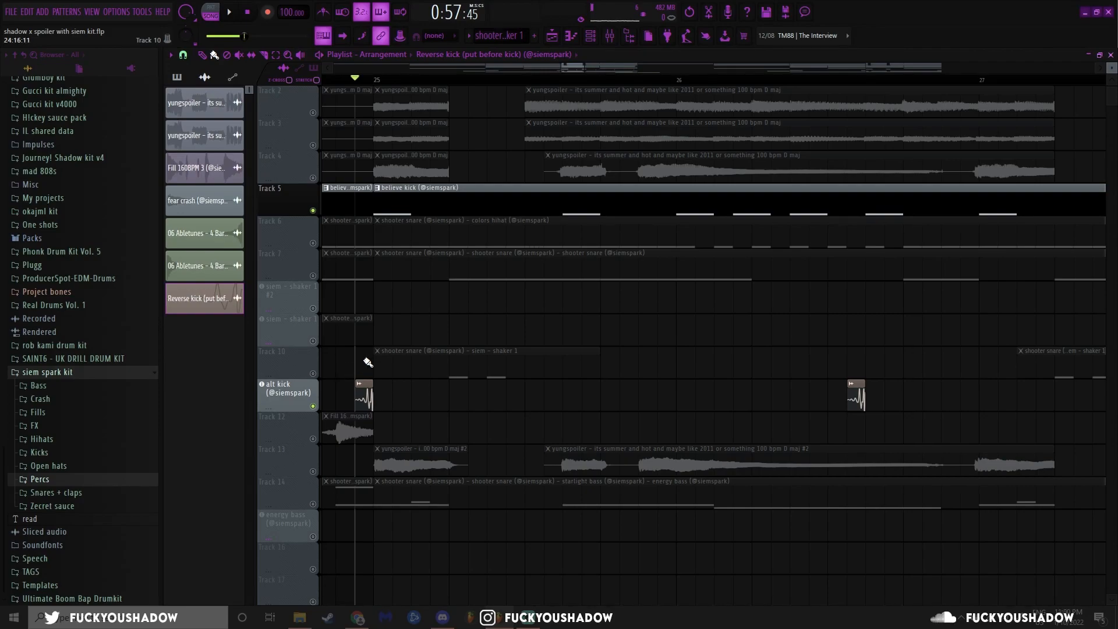
{"action": "scroll", "coordinate": [381, 354], "scroll_direction": "down", "scroll_amount": 4}
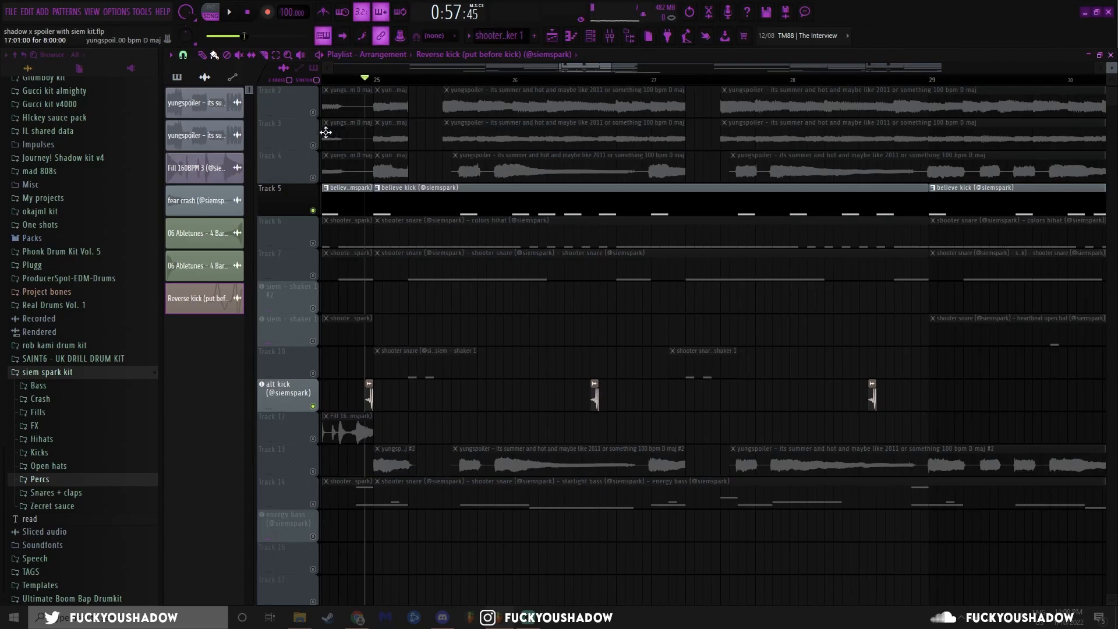
{"action": "key", "text": "space"}
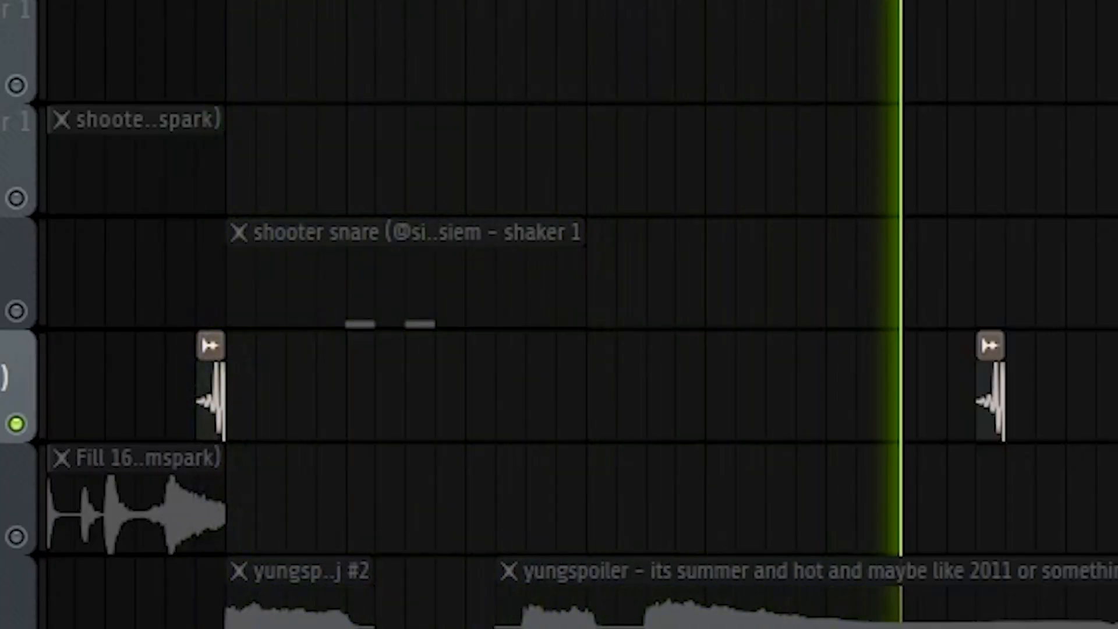
{"action": "key", "text": "space"}
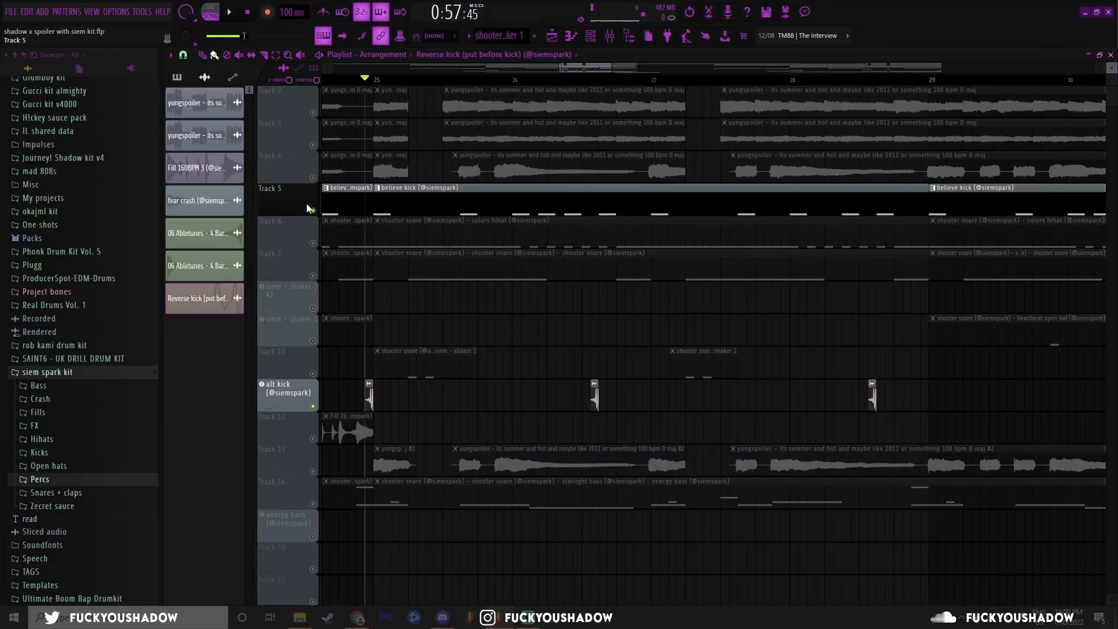
{"action": "right_click", "coordinate": [313, 211]}
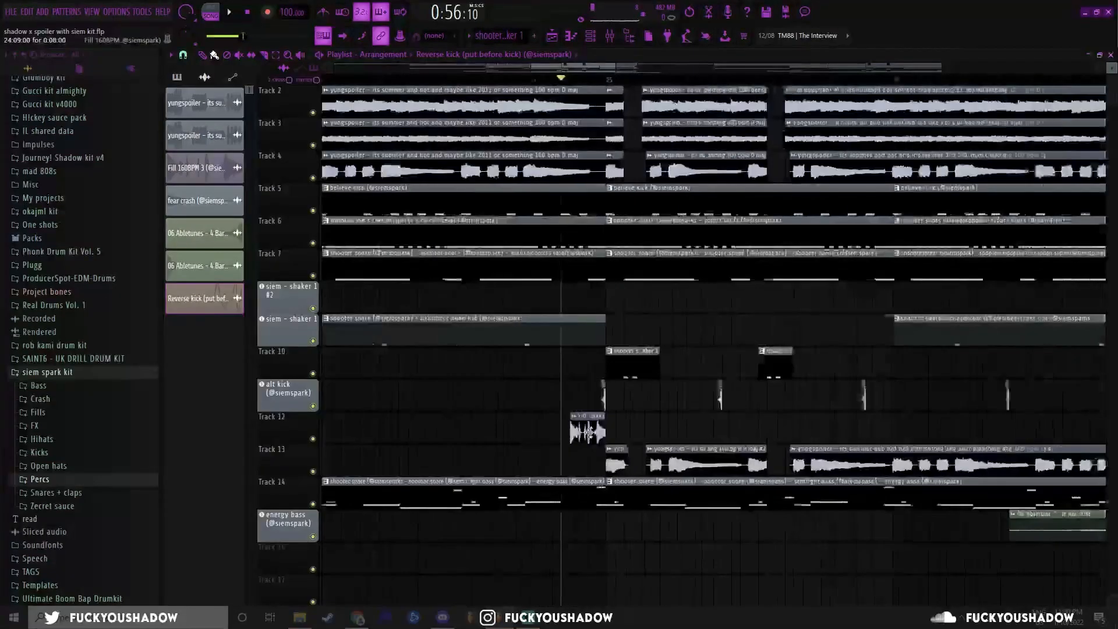
Inspect the Fill 160BPM 3 clip's sample settings on track 12 and set playback to start at bar 24
{"action": "scroll", "coordinate": [589, 431], "scroll_direction": "up", "scroll_amount": 4}
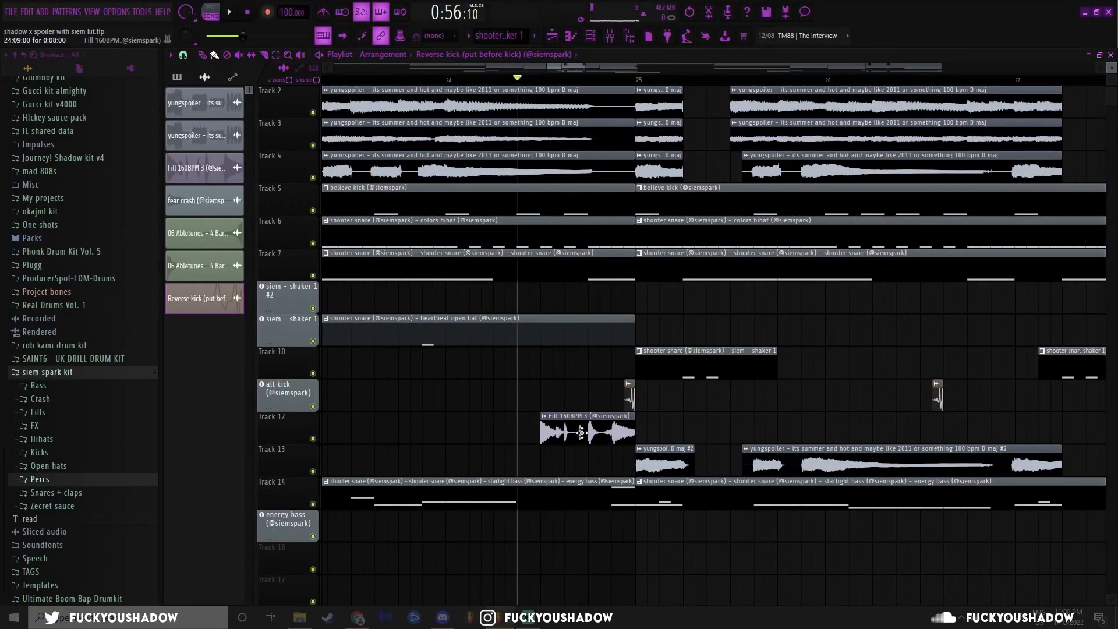
{"action": "double_click", "coordinate": [581, 432]}
{"action": "left_click_drag", "start_coordinate": [352, 202], "coordinate": [382, 190]}
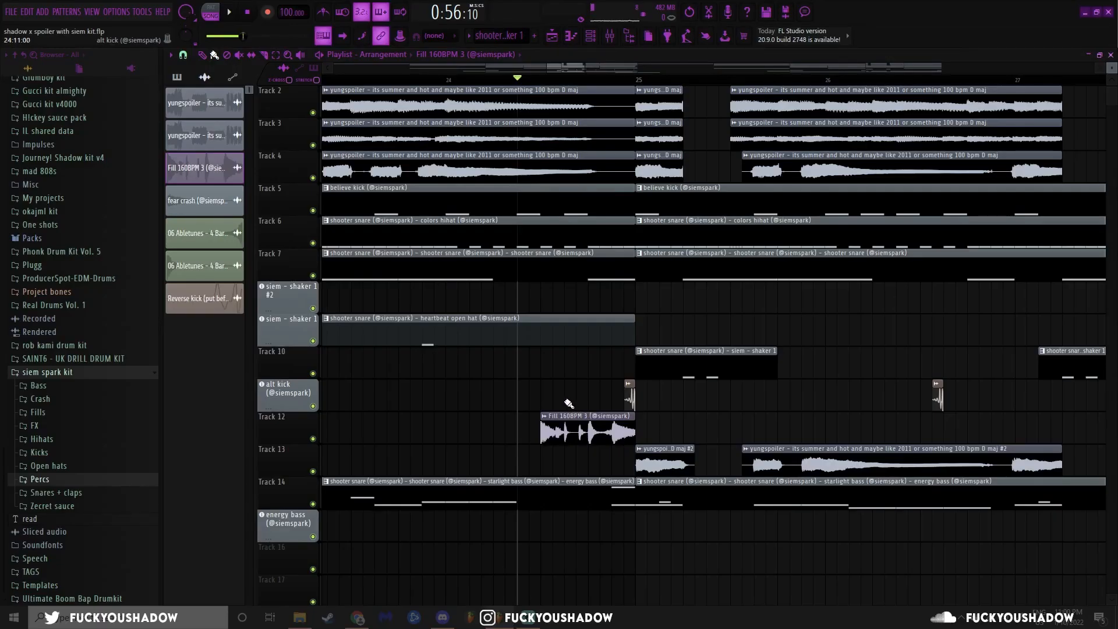
{"action": "left_click", "coordinate": [446, 80]}
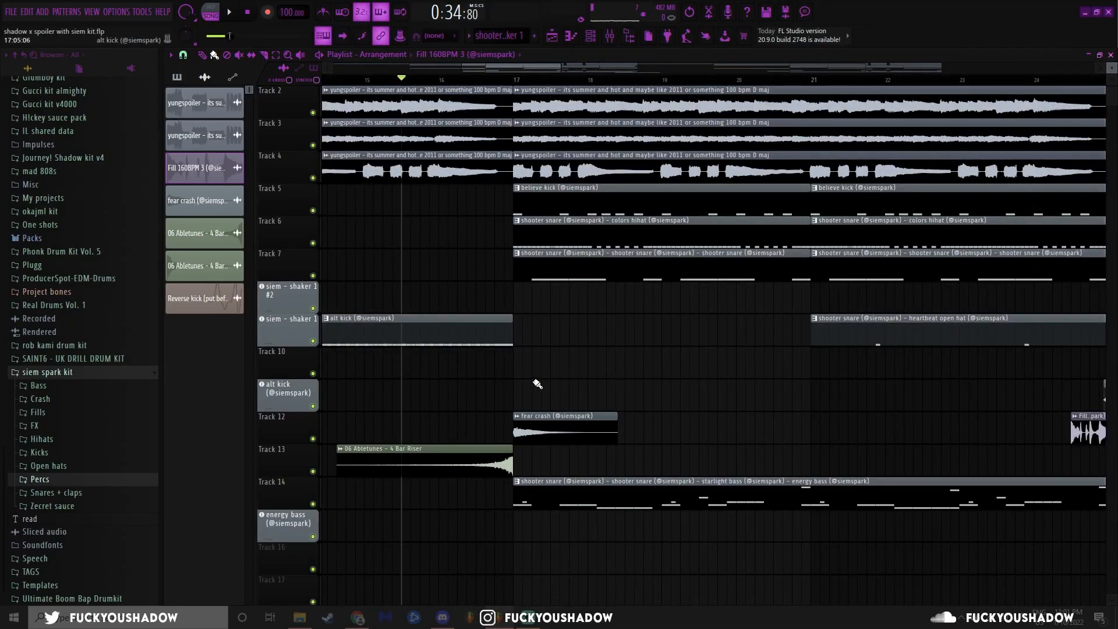
Audition the fear crash on track 12 and the 4 Bar Riser on track 13 in solo around bar 17
{"action": "left_click", "coordinate": [515, 80]}
{"action": "right_click", "coordinate": [313, 439]}
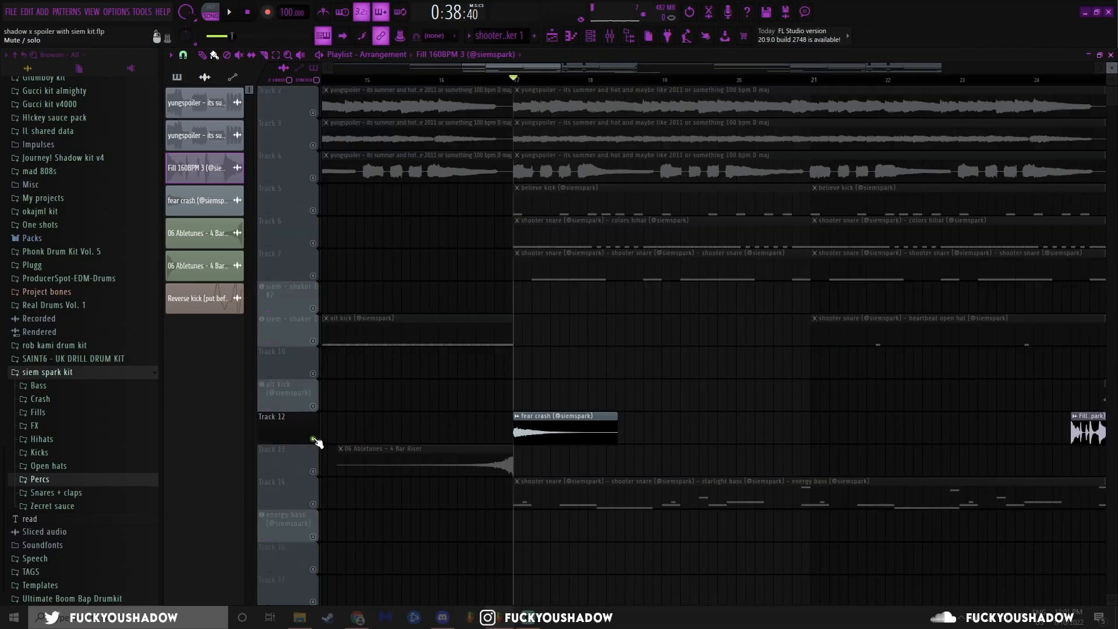
{"action": "key", "text": "space"}
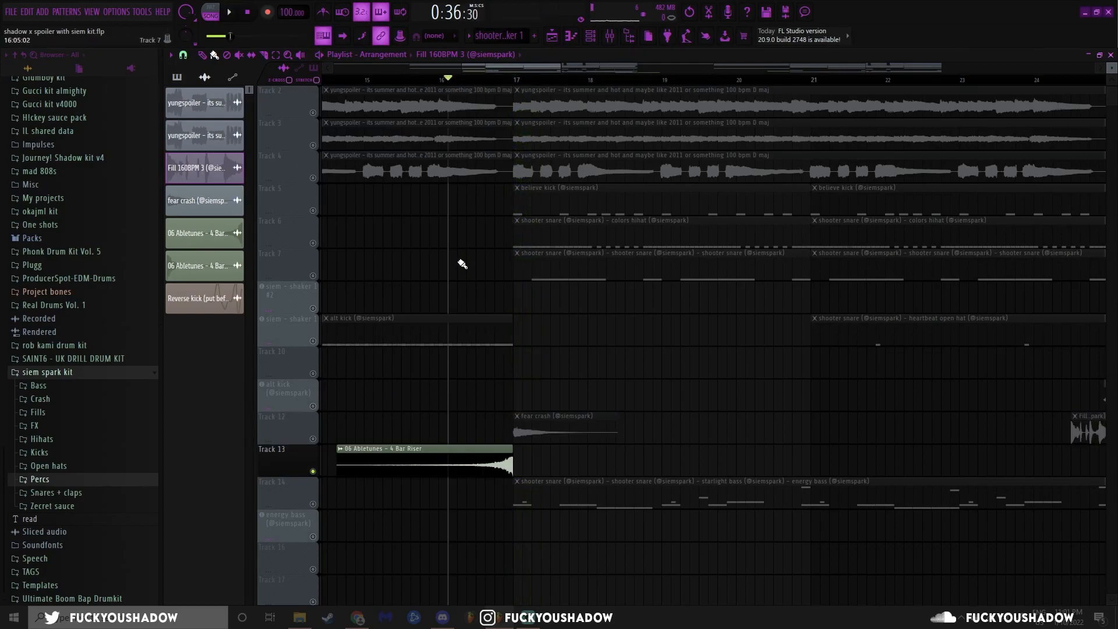
{"action": "key", "text": "space"}
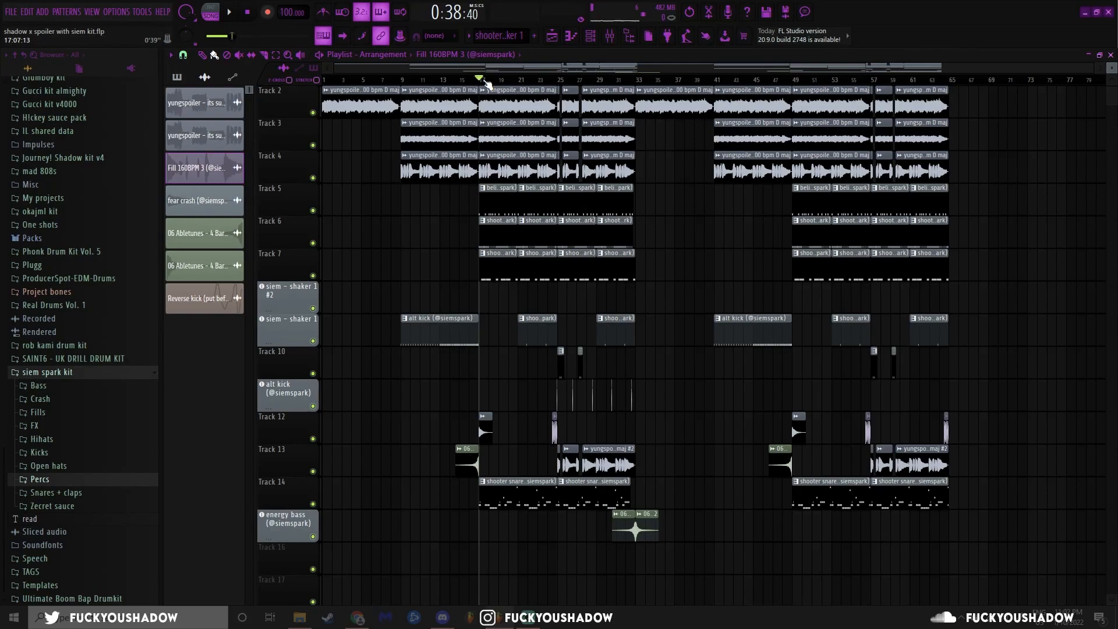
Save the project and highlight the arrangement's opening section from bar 1 to bar 17
{"action": "key", "text": "ctrl+s"}
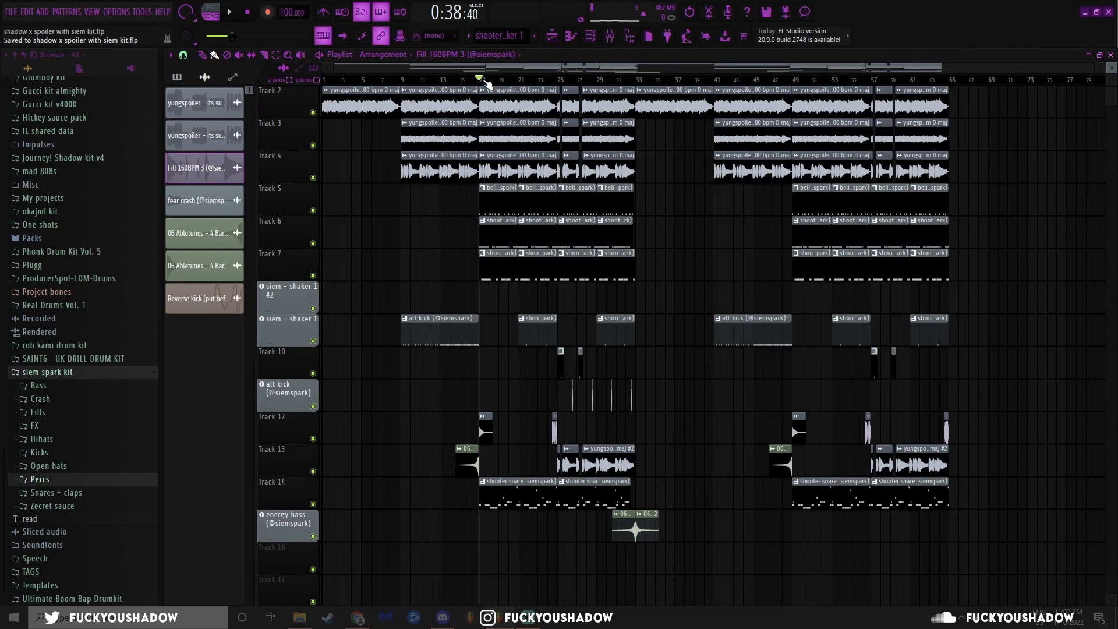
{"action": "left_click_drag", "start_coordinate": [485, 81], "coordinate": [62, 117]}
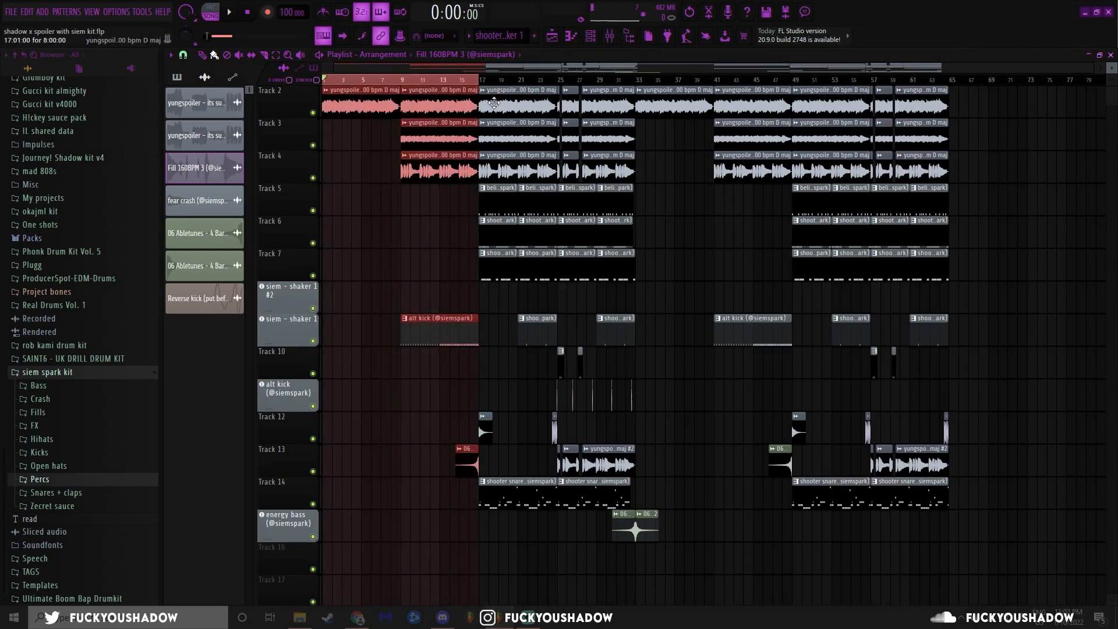
{"action": "key", "text": "ctrl+Right"}
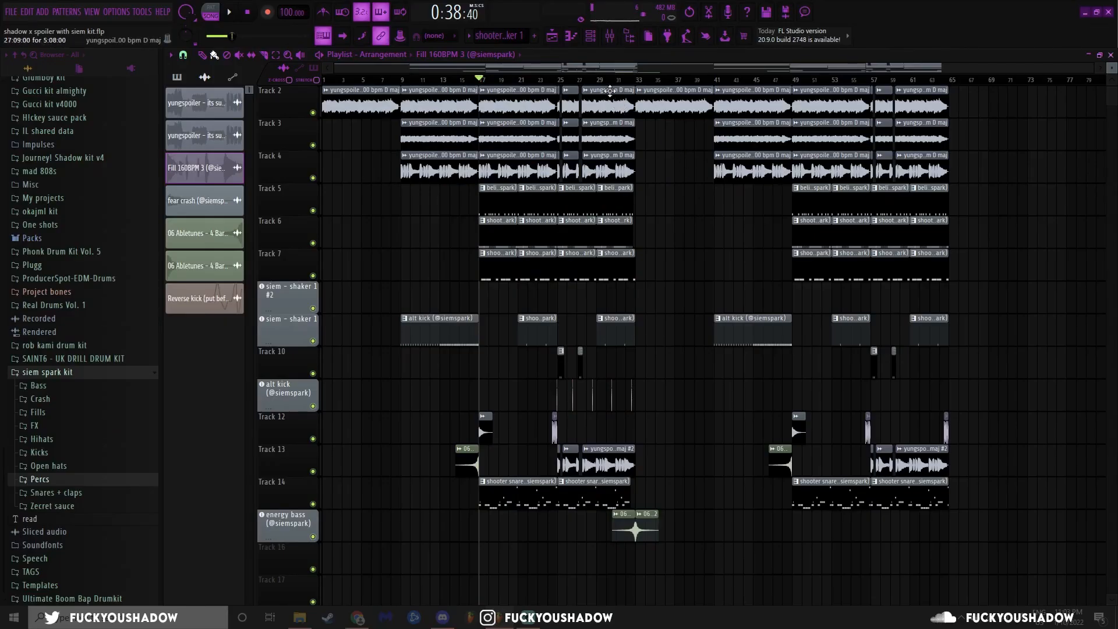
{"action": "key", "text": "ctrl+Right"}
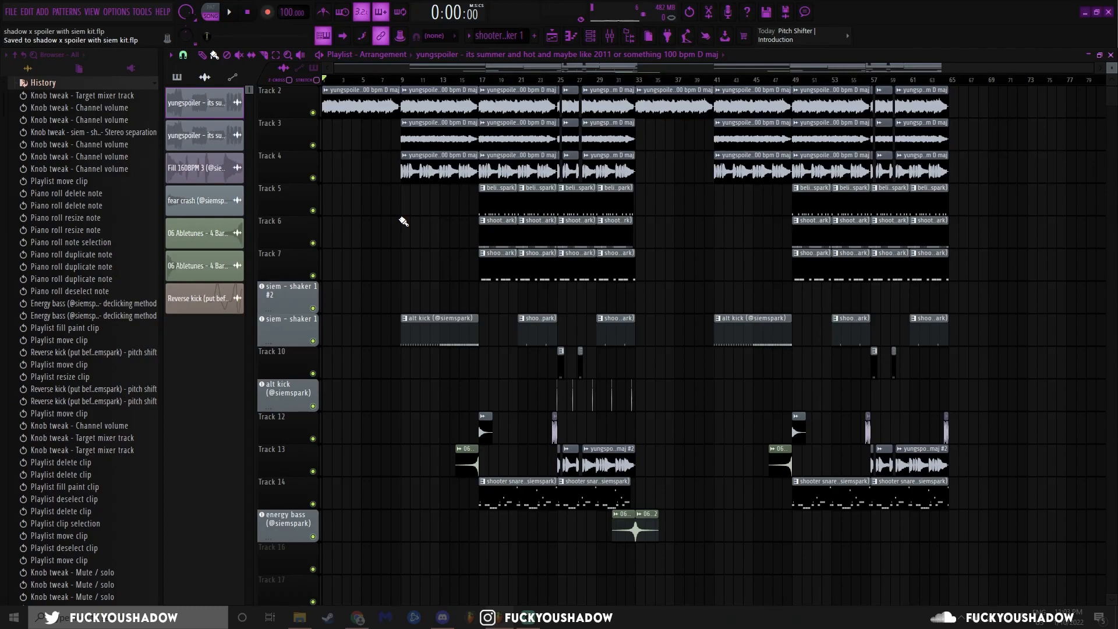
Play the arrangement from bar 9 and highlight the section between bars 9 and 17
{"action": "left_click", "coordinate": [400, 80]}
{"action": "key", "text": "space"}
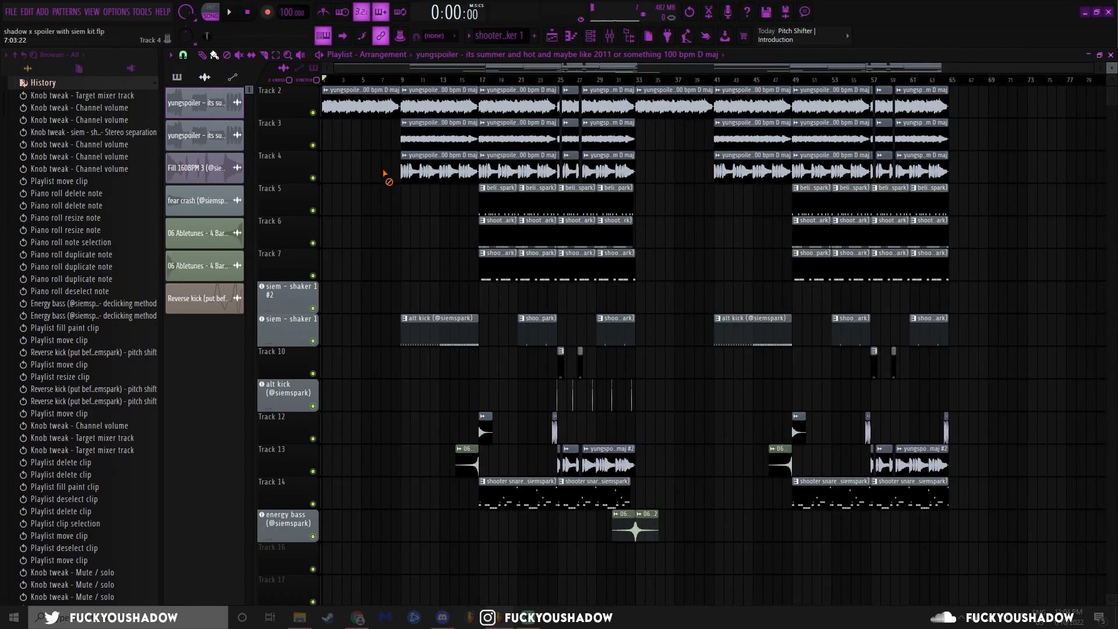
{"action": "left_click_drag", "start_coordinate": [401, 78], "coordinate": [484, 90]}
{"action": "scroll", "coordinate": [520, 287], "scroll_direction": "up", "scroll_amount": 5}
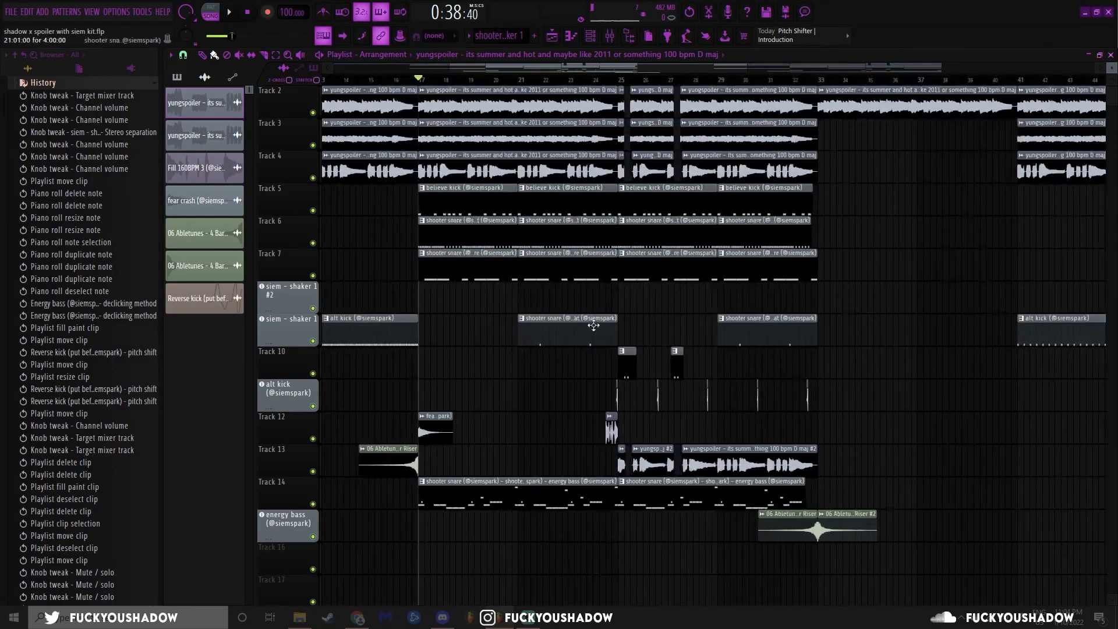
Review the Fruity parametric EQ 2, Distructor and Effectrix effects on mixer insert 6, then return to the playlist
{"action": "left_click", "coordinate": [313, 471], "text": "ctrl"}
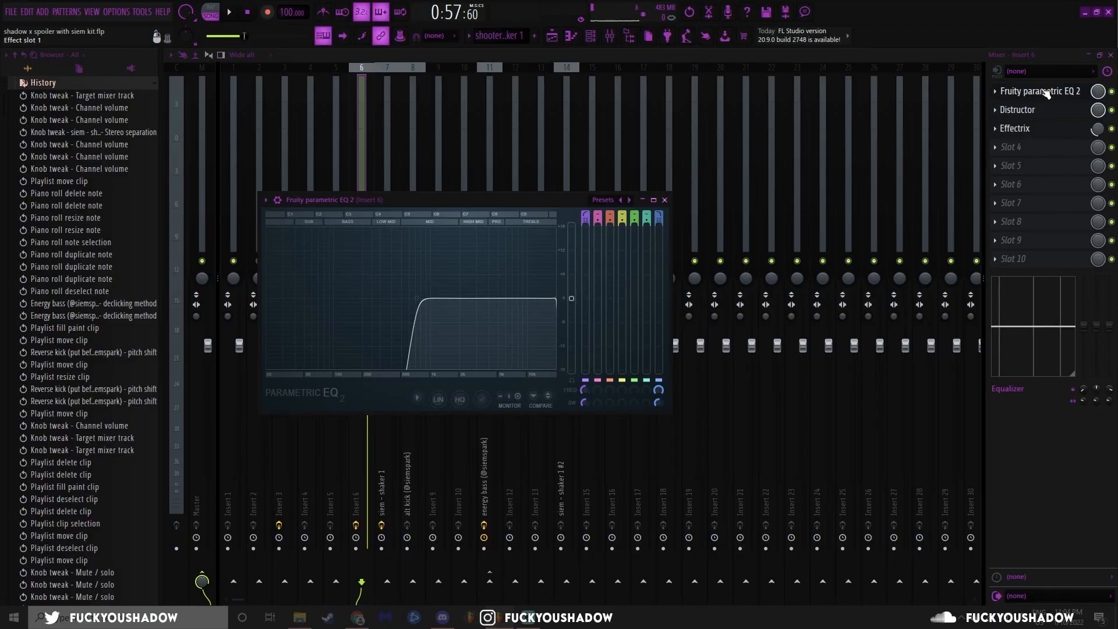
{"action": "left_click", "coordinate": [1020, 109]}
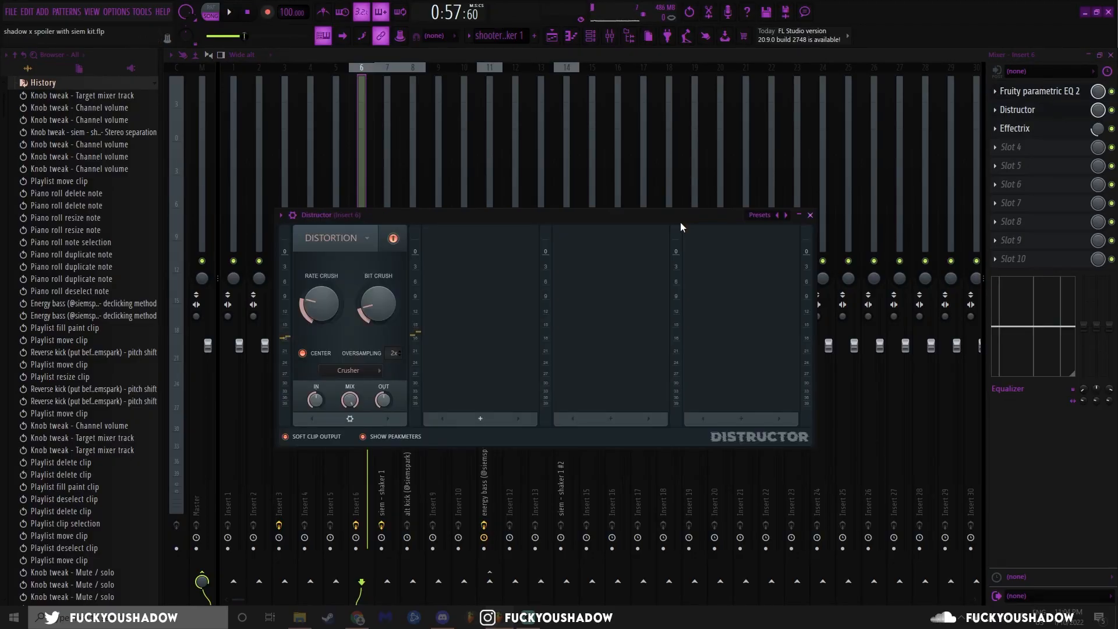
{"action": "left_click", "coordinate": [1014, 128]}
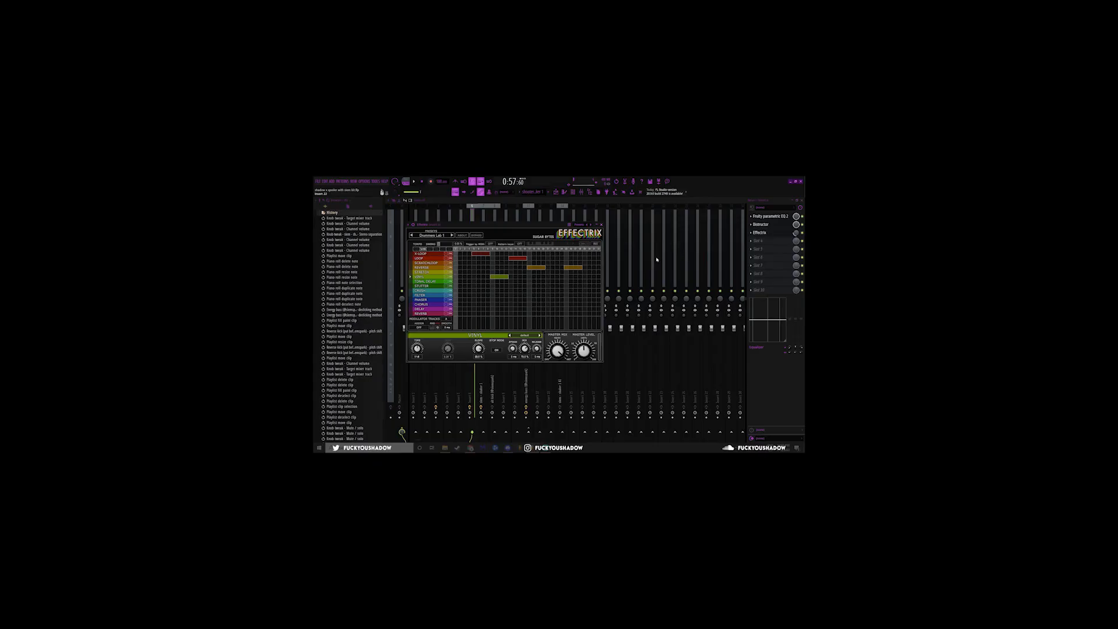
{"action": "left_click", "coordinate": [552, 43]}
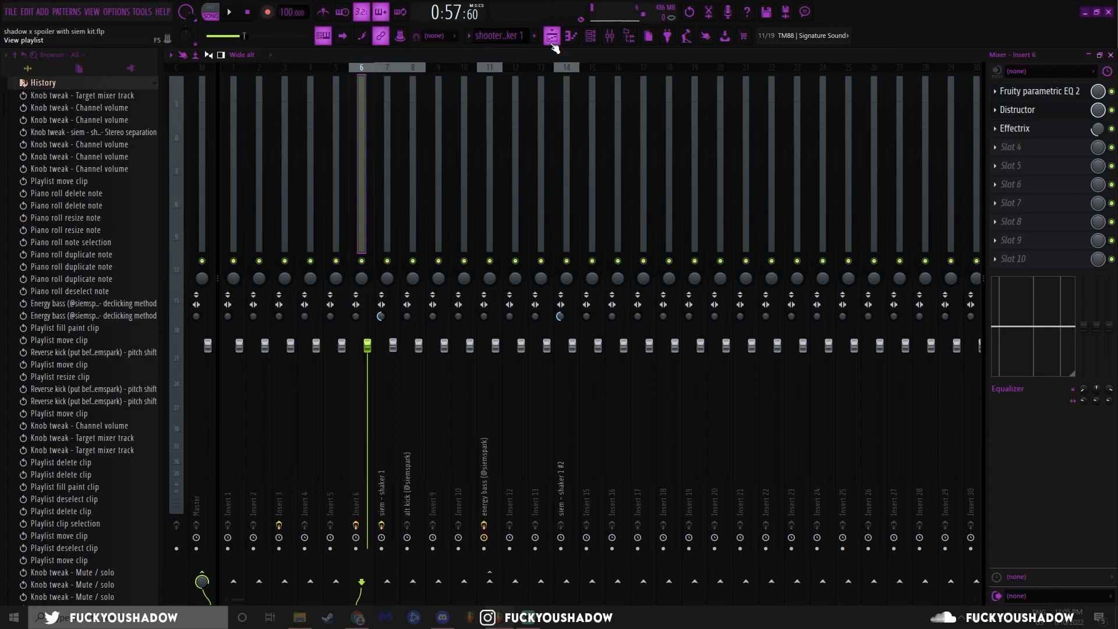
{"action": "left_click", "coordinate": [552, 40]}
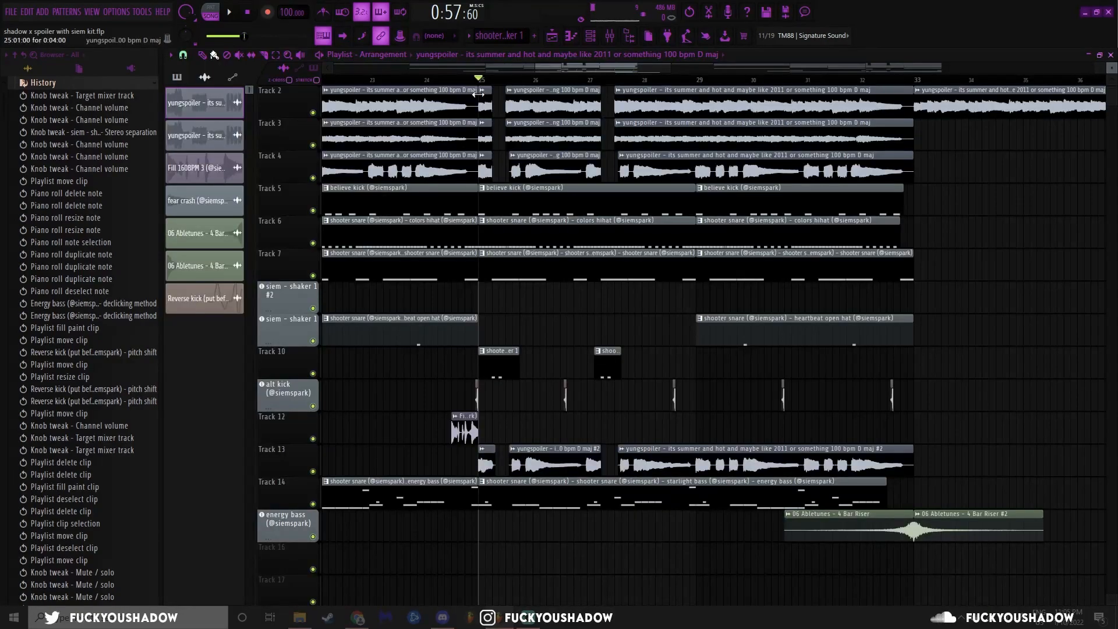
Play the arrangement around bar 25, where the melody cuts and reverse kicks come in
{"action": "scroll", "coordinate": [483, 102], "scroll_direction": "up", "scroll_amount": 3}
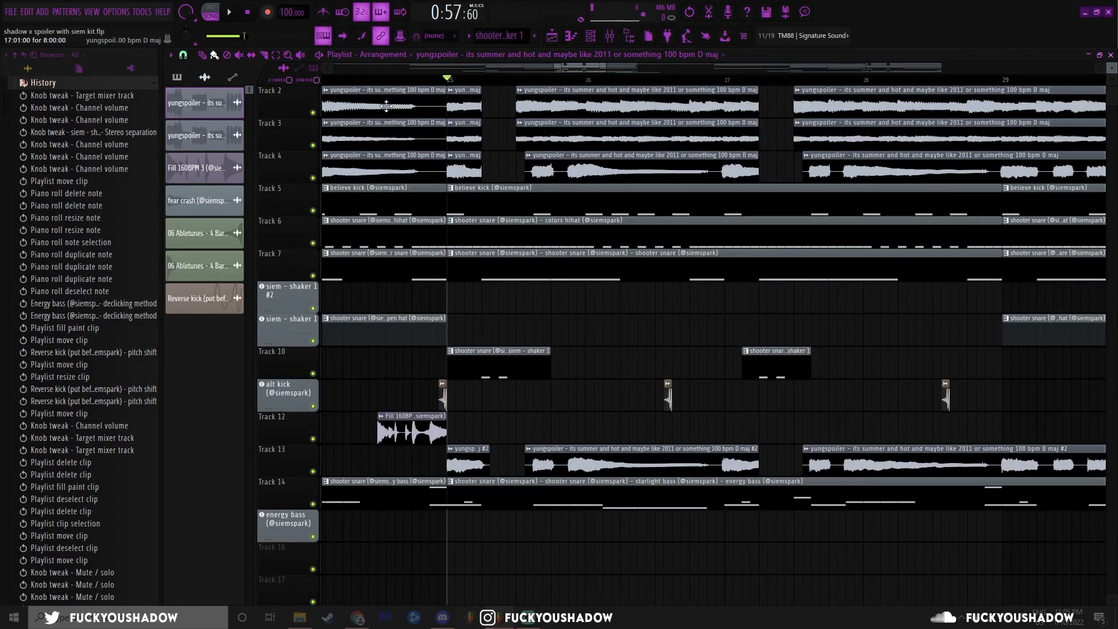
{"action": "key", "text": "space"}
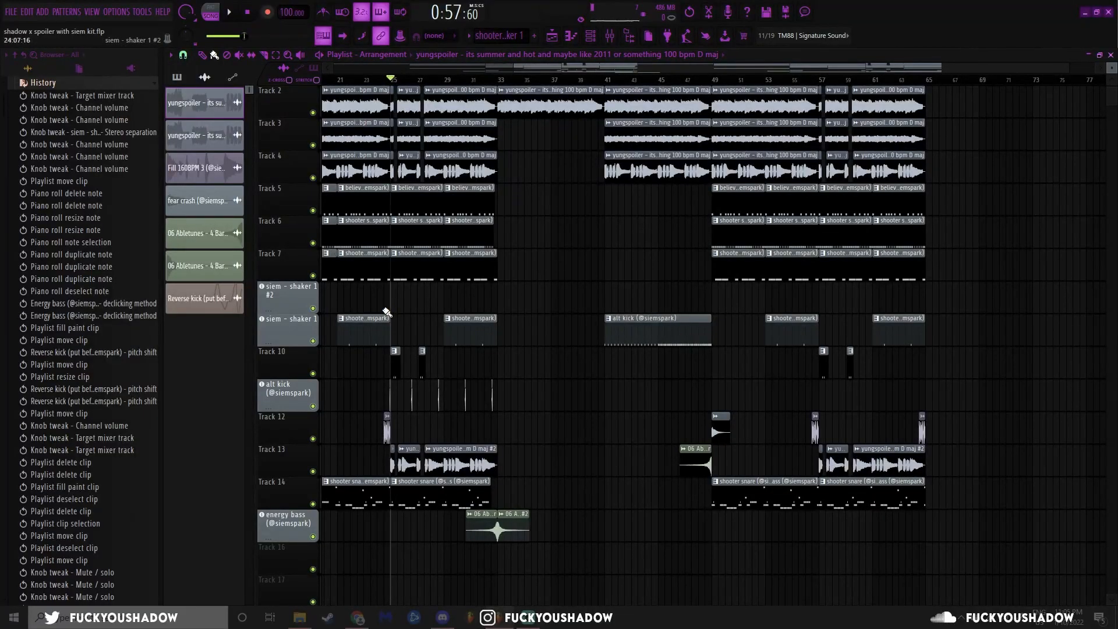
{"action": "scroll", "coordinate": [499, 311], "scroll_direction": "up", "scroll_amount": 4}
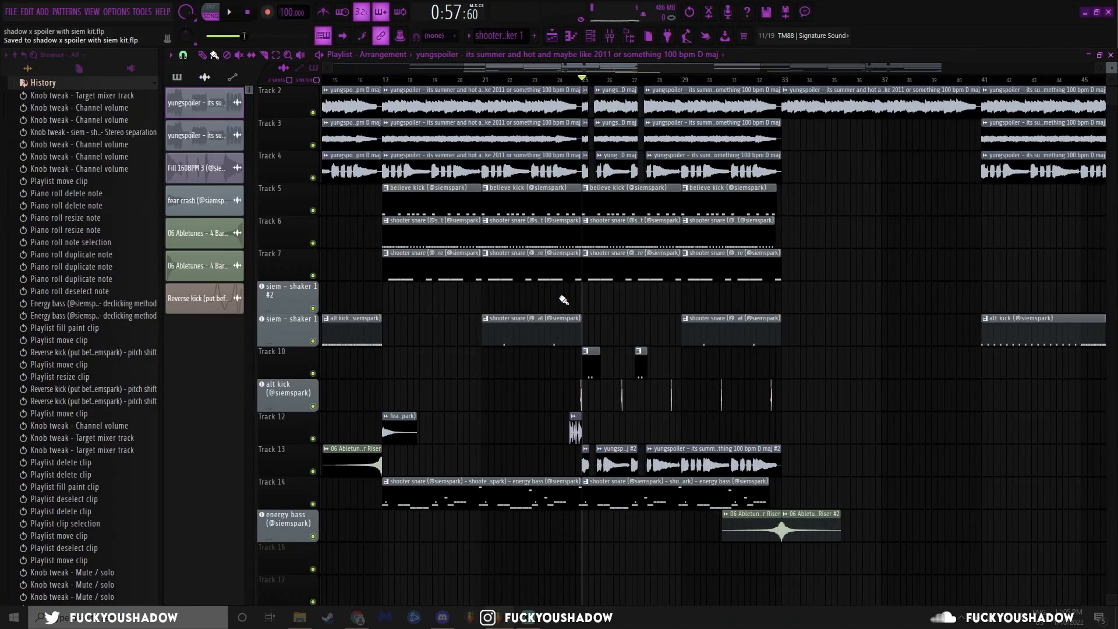
Inspect the Fruity Limiter compressor and sidechain settings on the energy bass mixer track, then close the plugin
{"action": "key", "text": "F9"}
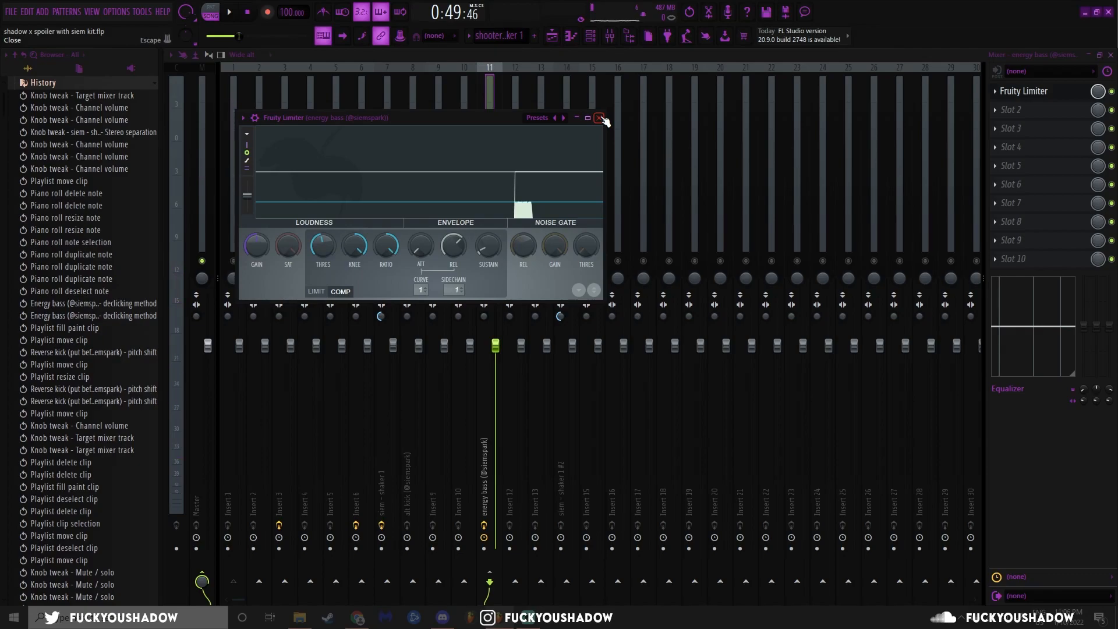
{"action": "left_click", "coordinate": [600, 118]}
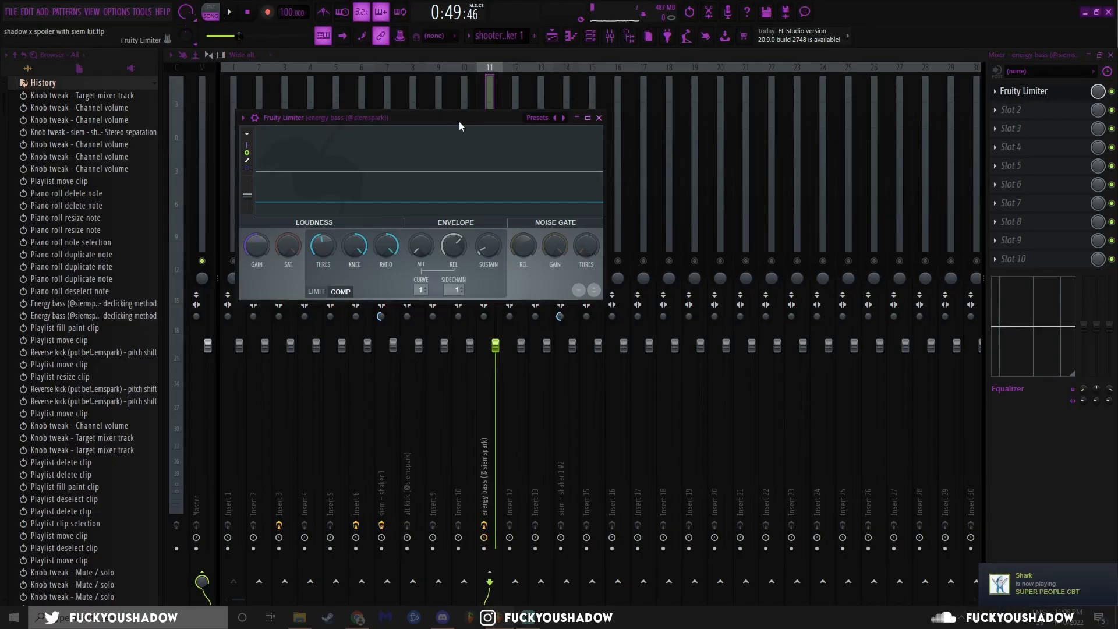
{"action": "left_click_drag", "start_coordinate": [496, 195], "coordinate": [513, 212]}
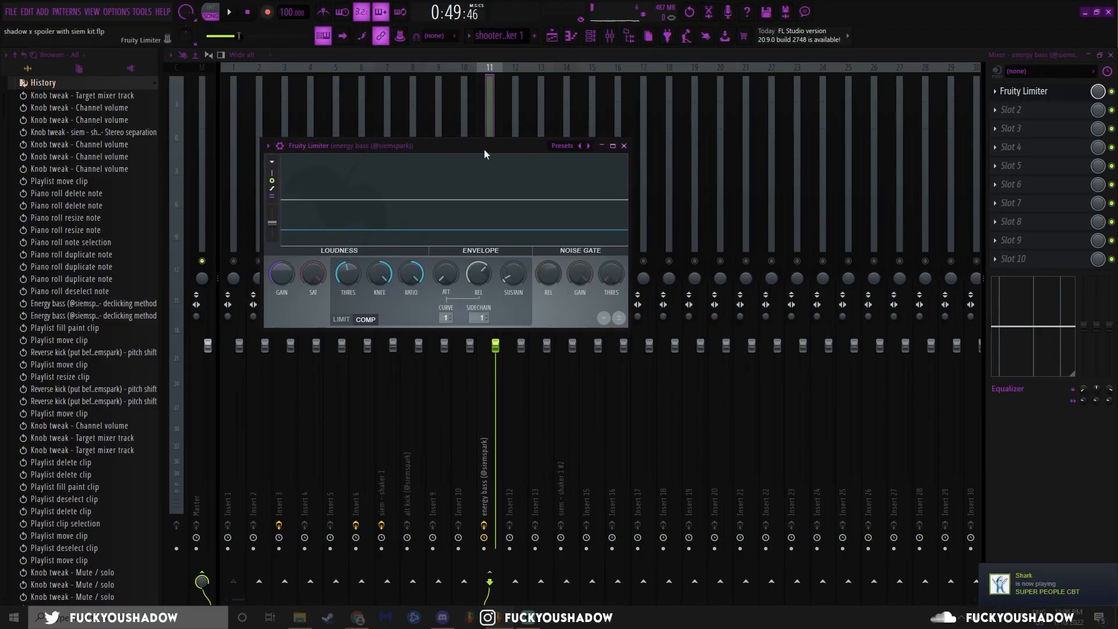
{"action": "left_click_drag", "start_coordinate": [425, 143], "coordinate": [498, 162]}
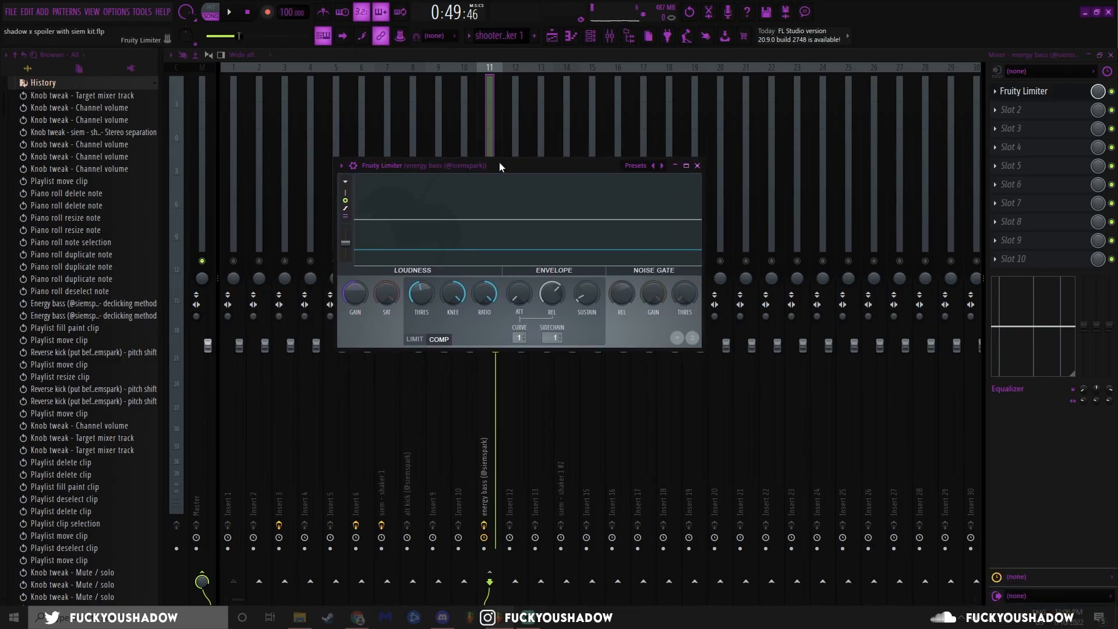
{"action": "left_click_drag", "start_coordinate": [500, 167], "coordinate": [496, 173]}
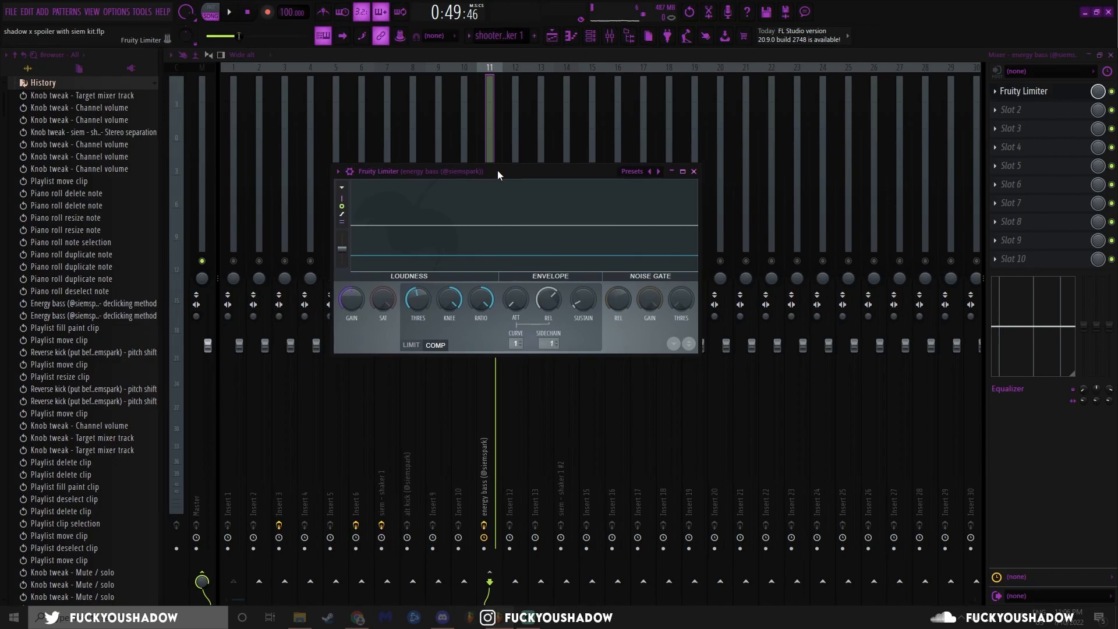
{"action": "left_click", "coordinate": [693, 172]}
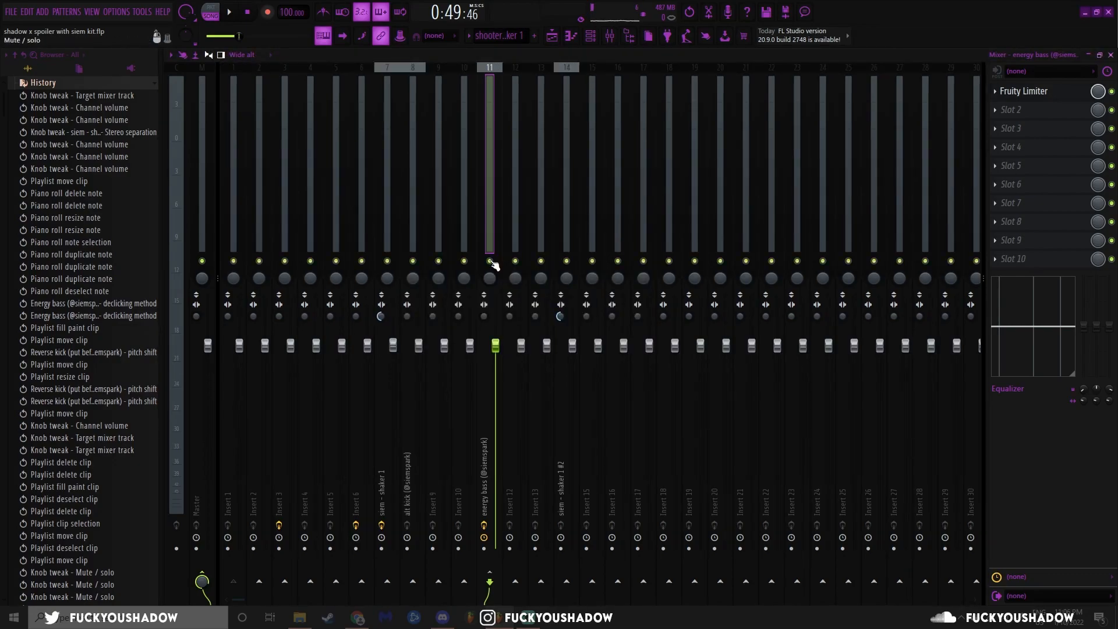